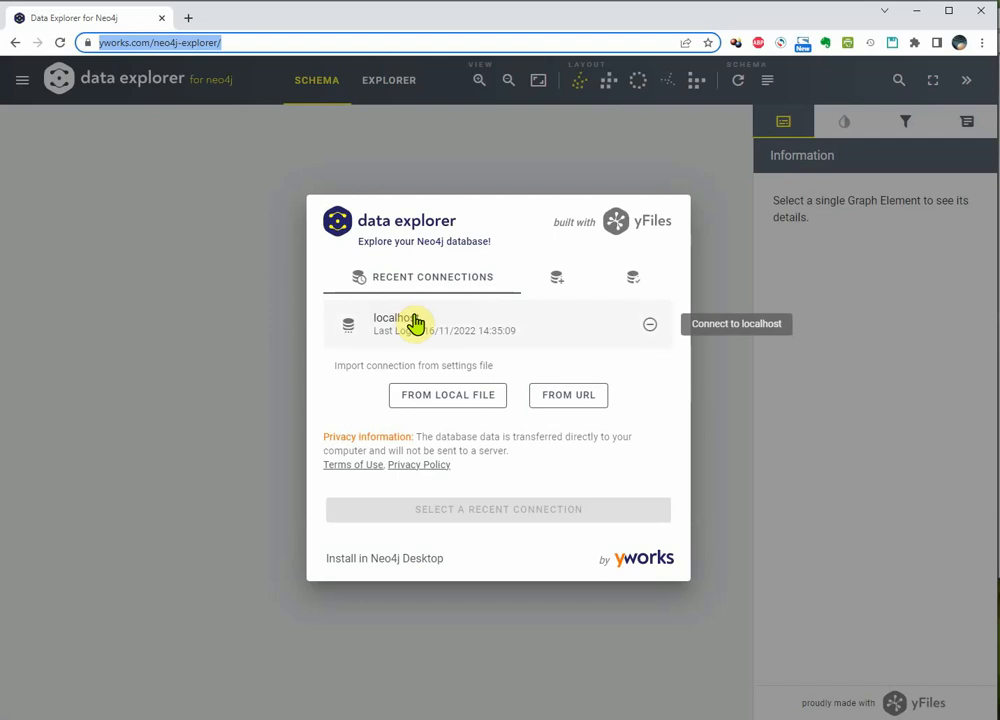
Connect to the recent localhost database and open the node search in the Explorer view
double_click(412, 320)
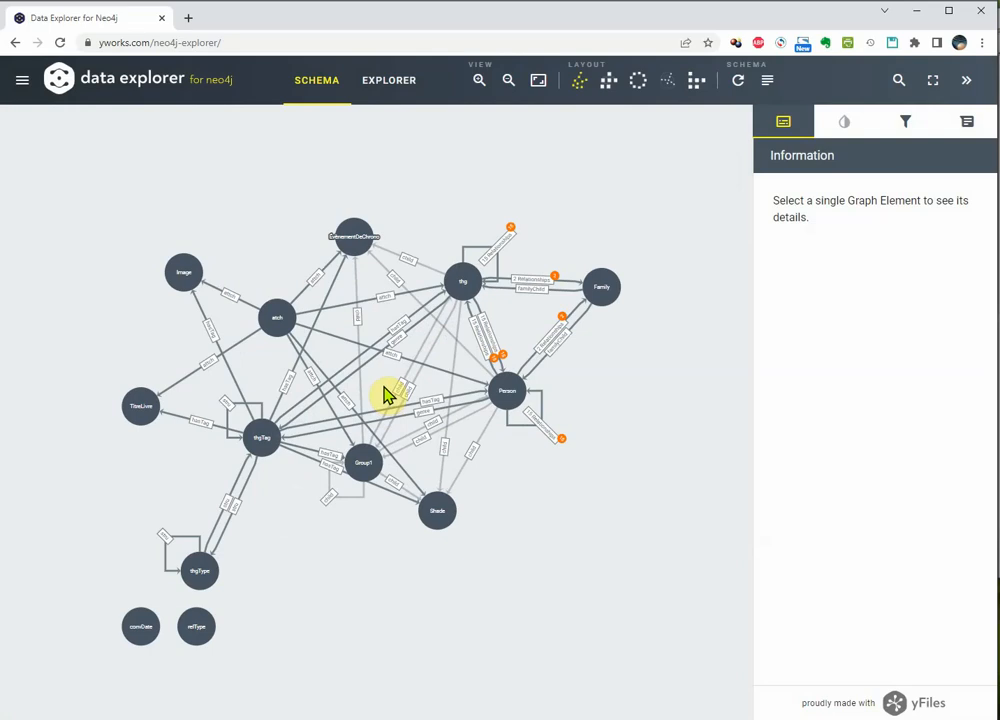
left_click(405, 100)
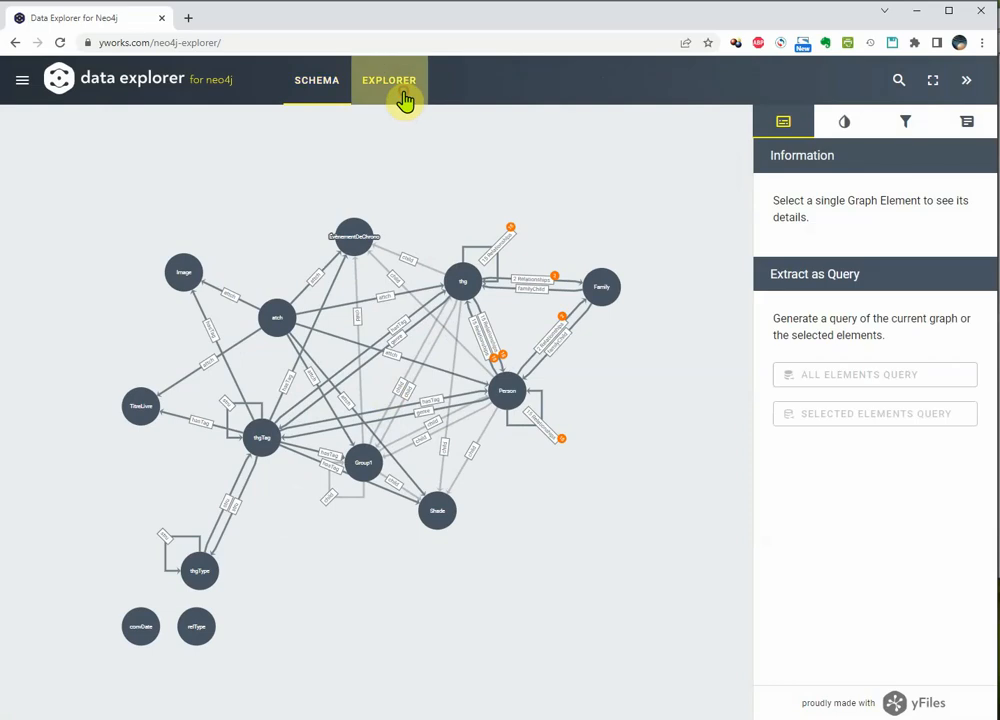
left_click(391, 378)
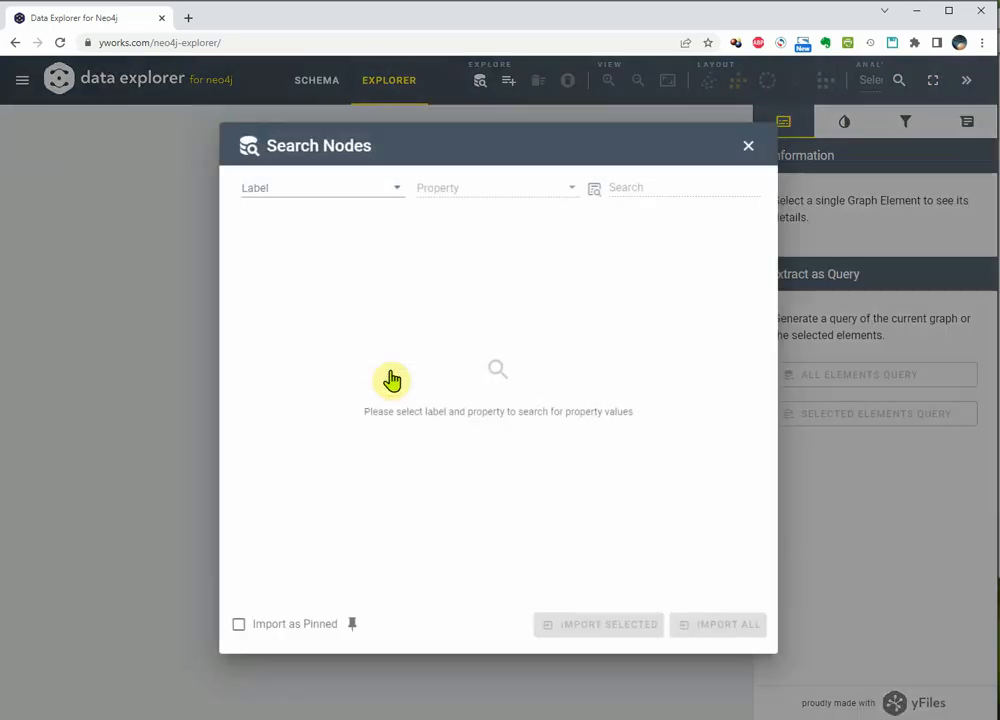
Search Person nodes by their Name property for the ancestor's first names and import the second matching person
left_click(338, 190)
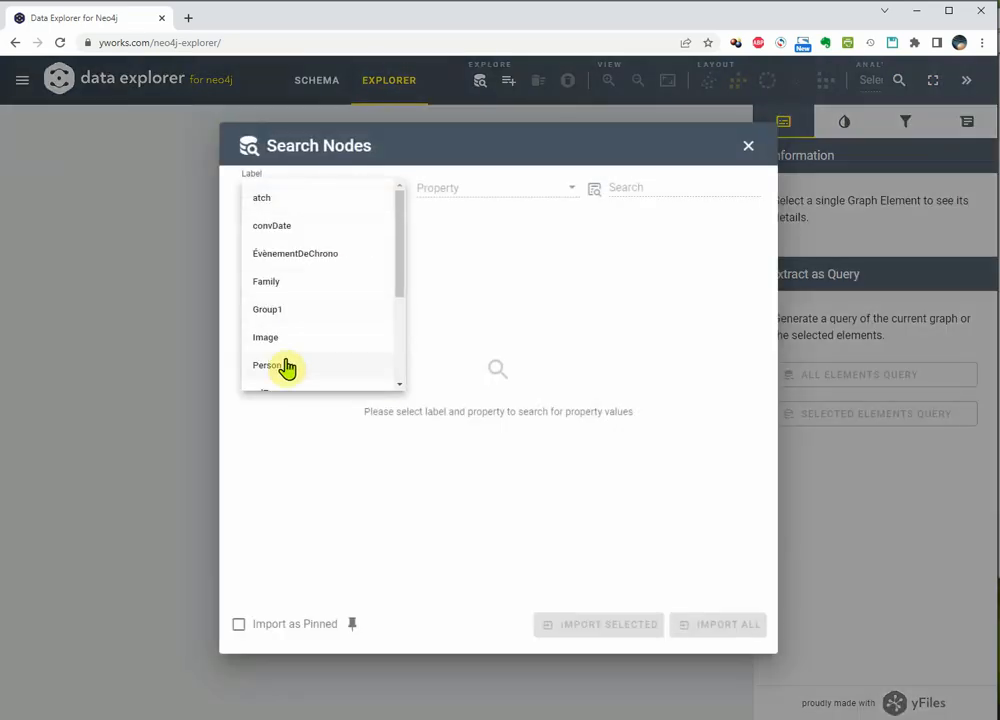
left_click(280, 367)
left_click(440, 189)
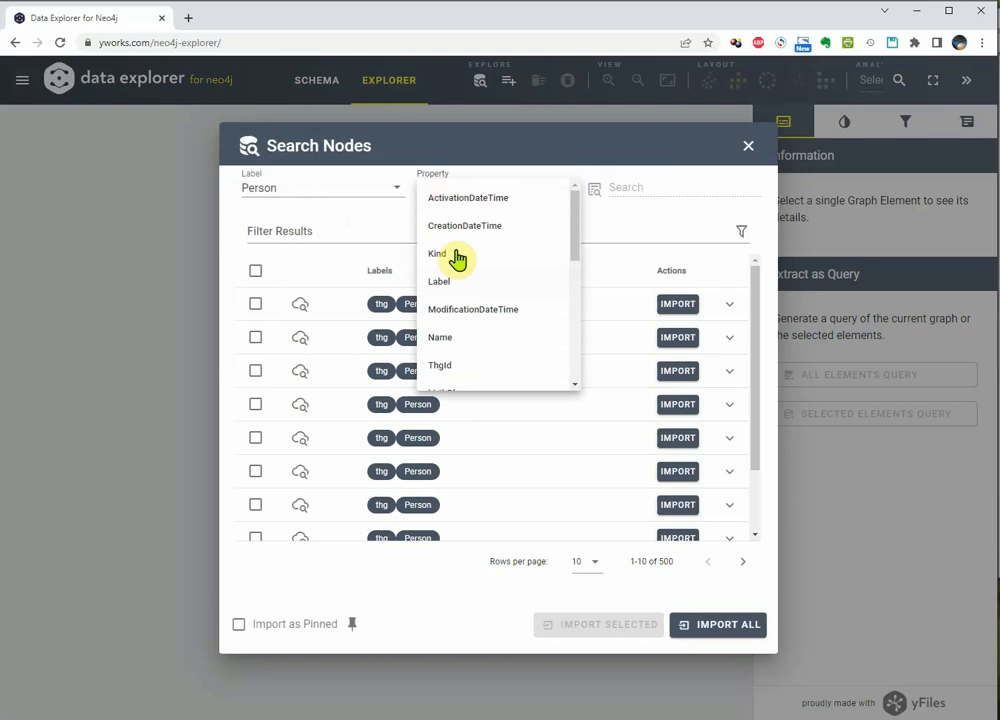
left_click(464, 340)
left_click(630, 188)
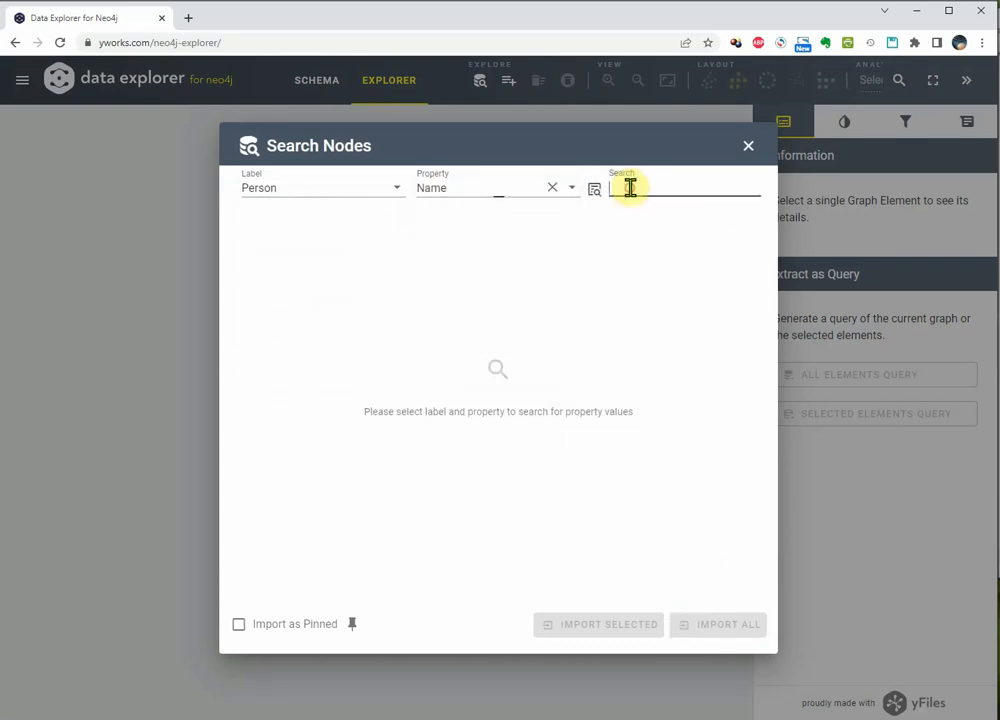
type("Jean geo")
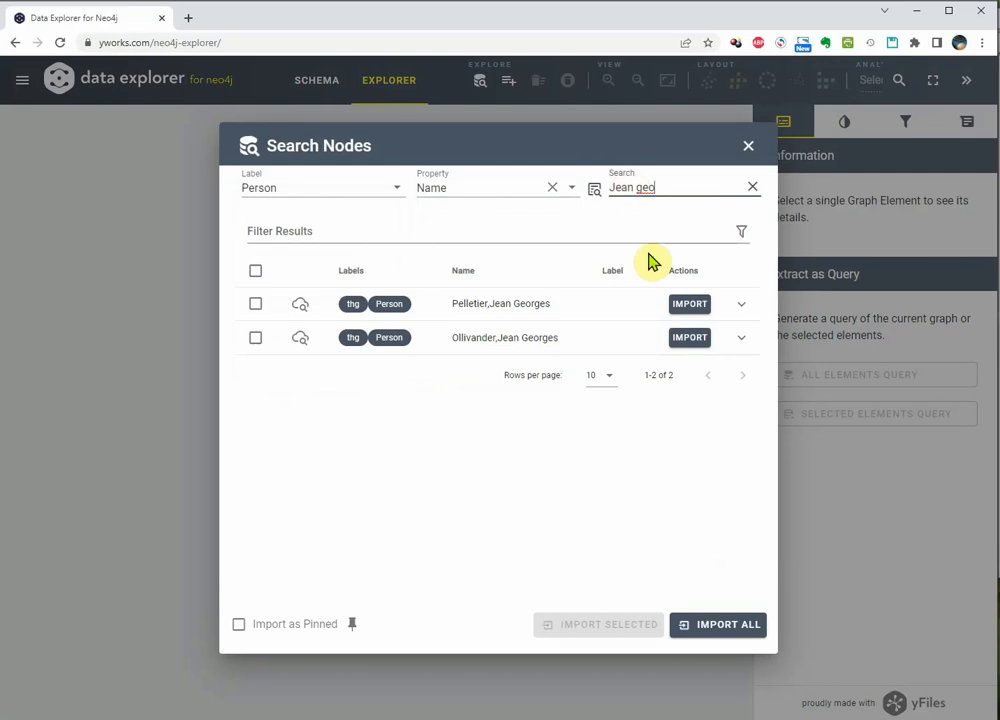
left_click(691, 338)
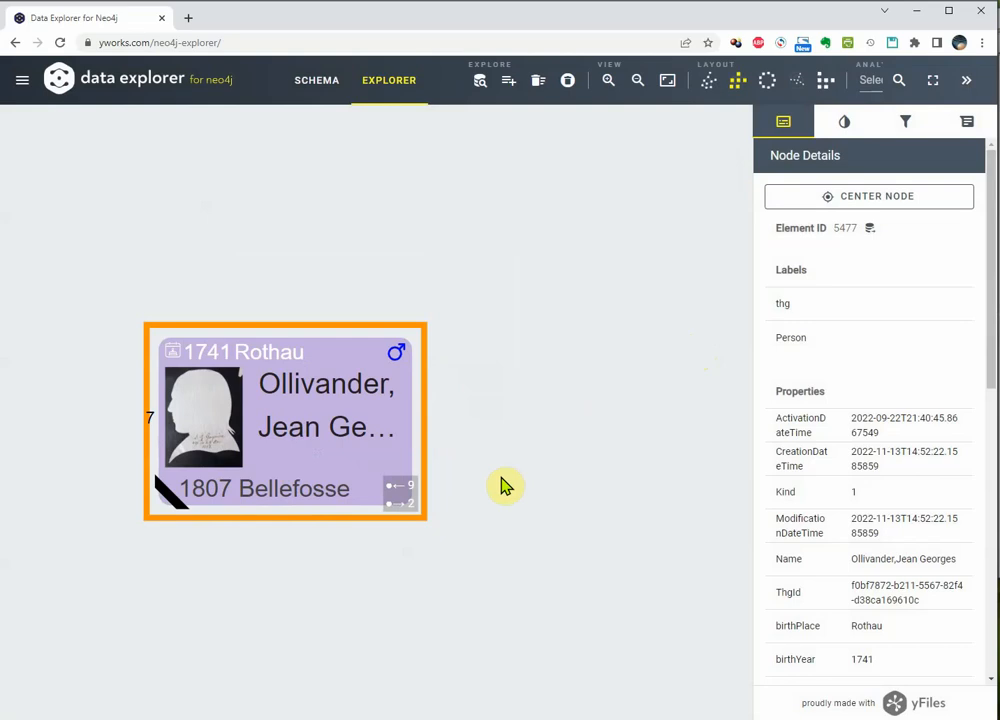
Examine the Person node template's rectangle, deadIcon and genderIcon bindings, including the full deadIcon source, and leave the template designer without applying changes
left_click(845, 128)
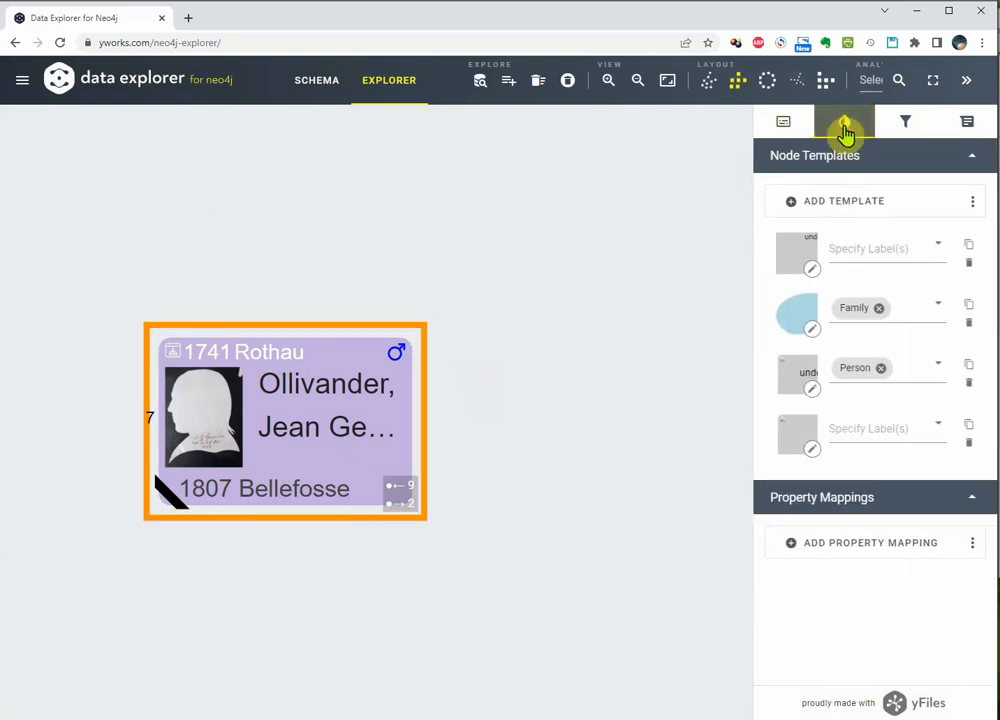
left_click(813, 392)
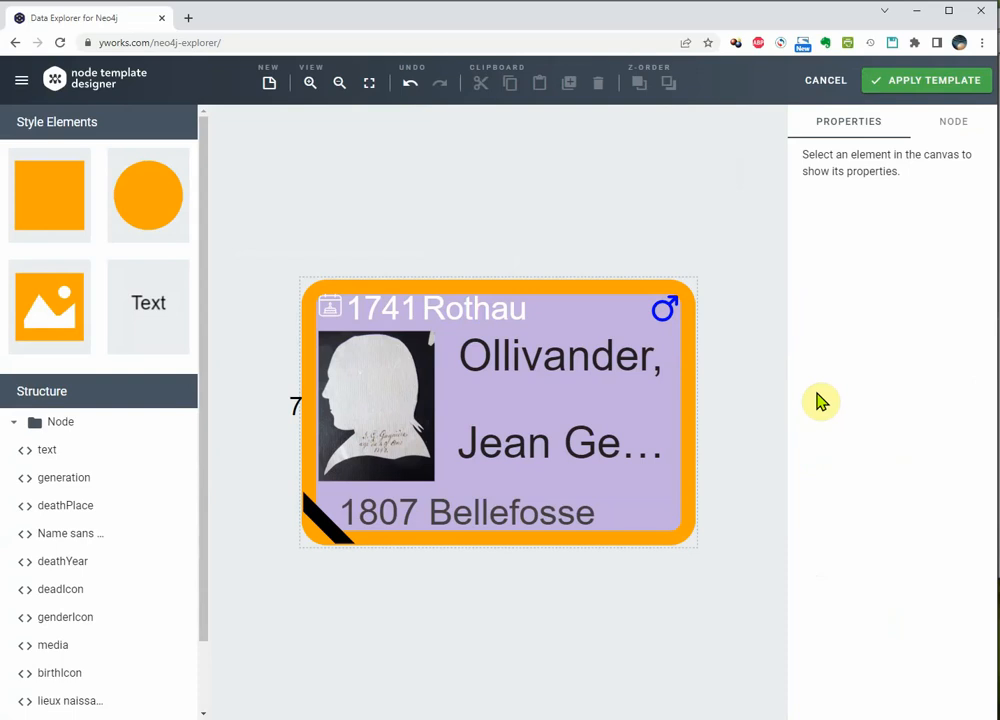
scroll(185, 518, "down", 1)
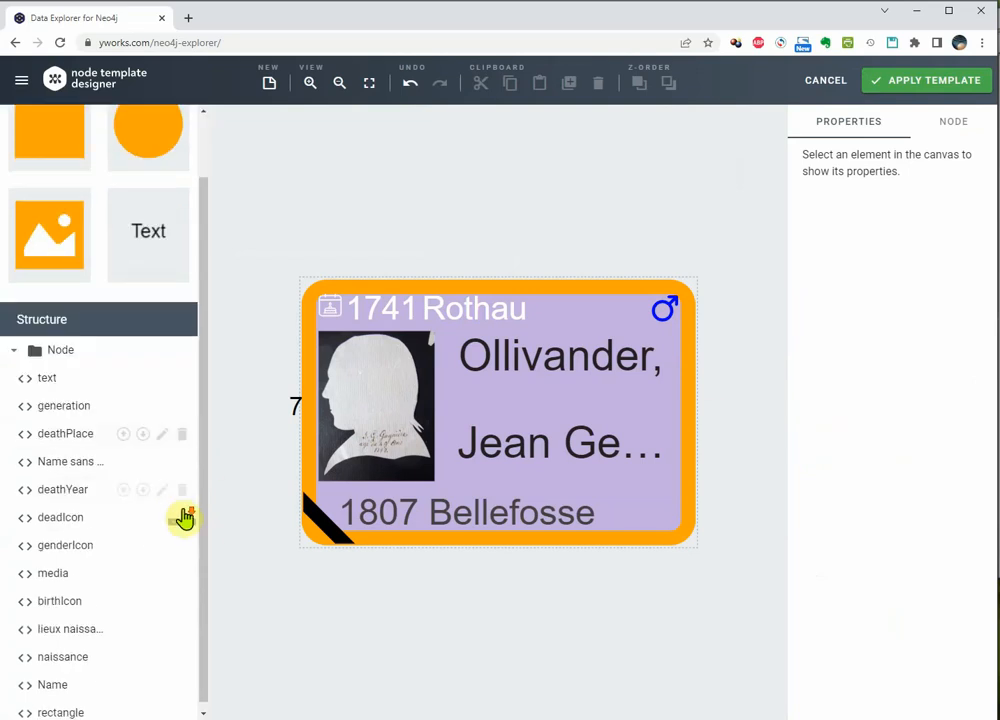
left_click(95, 705)
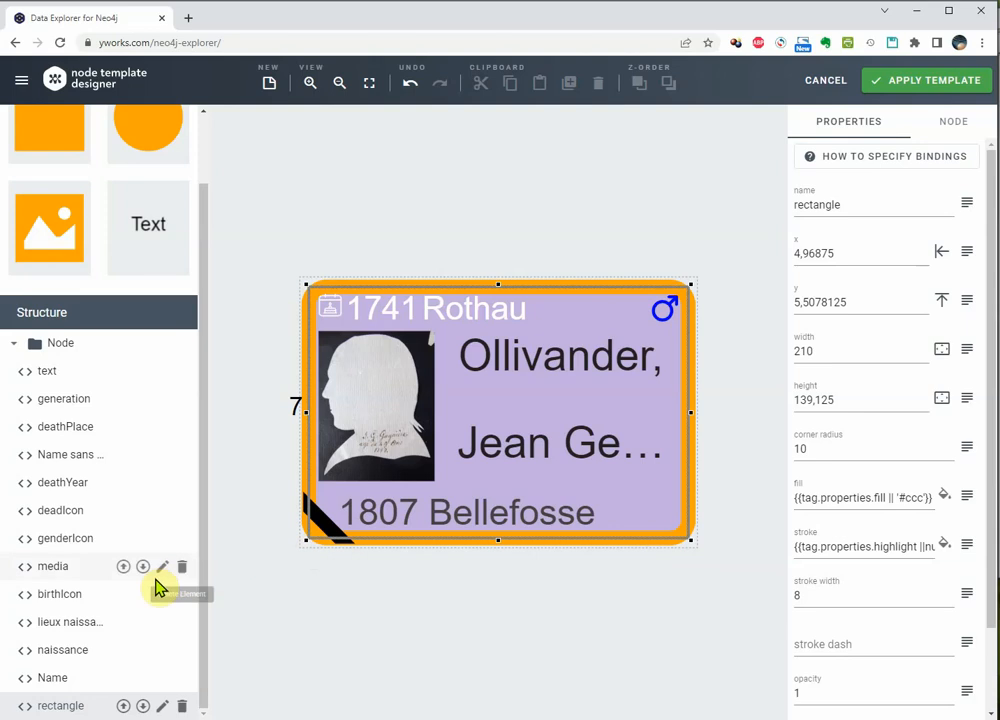
left_click(66, 508)
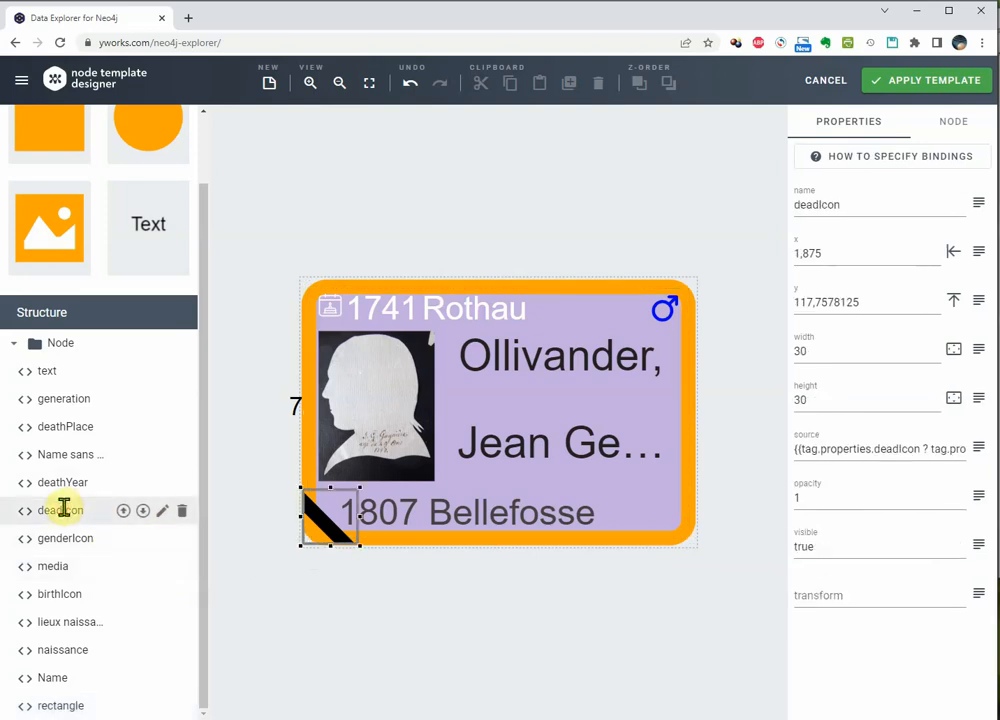
left_click(792, 457)
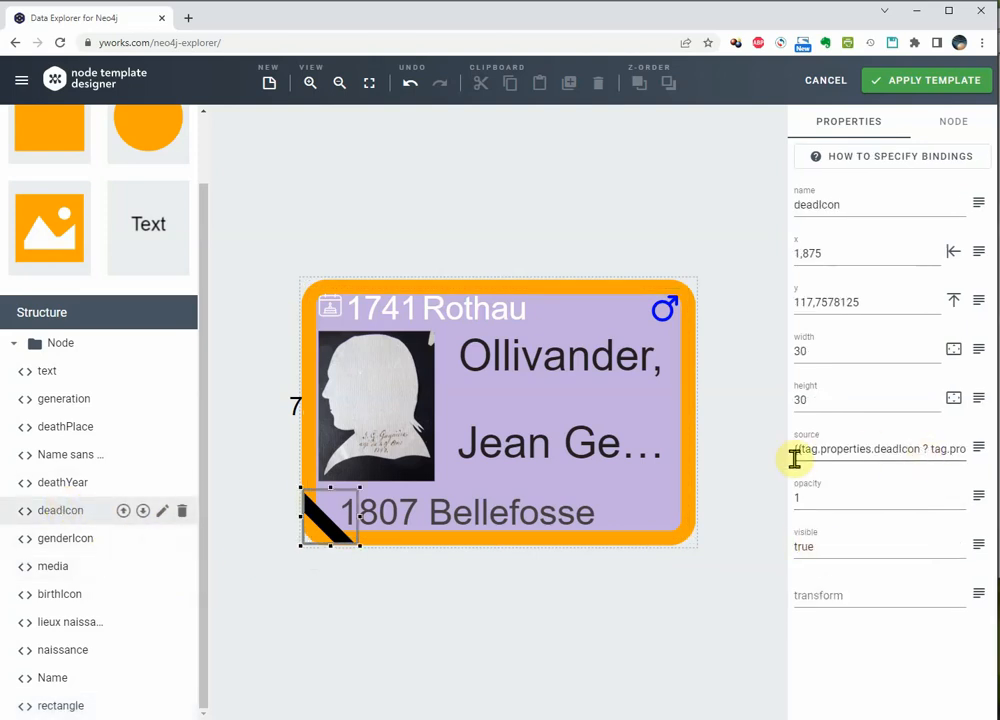
key("End")
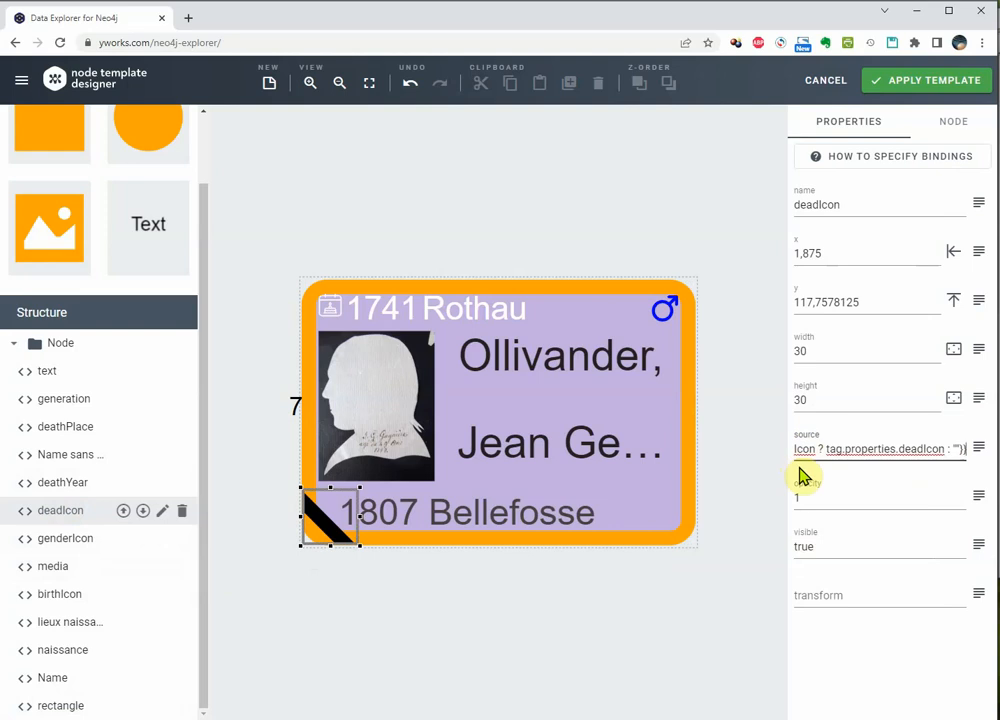
left_click(668, 310)
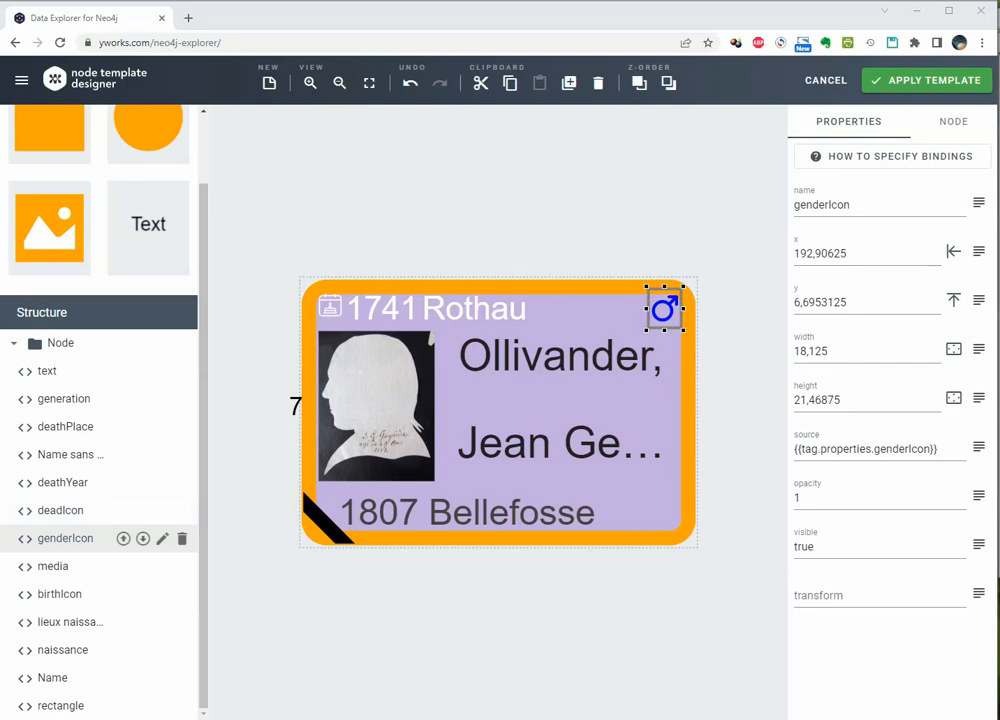
left_click(820, 86)
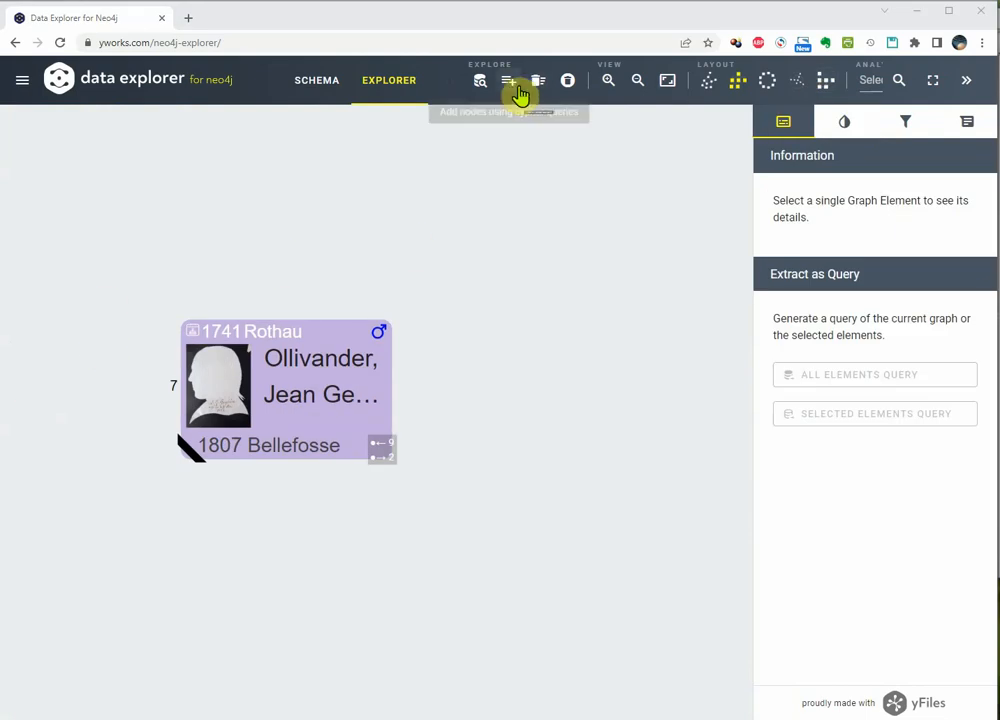
Remove all items from the visualization and open the Cypher query input
left_click(538, 88)
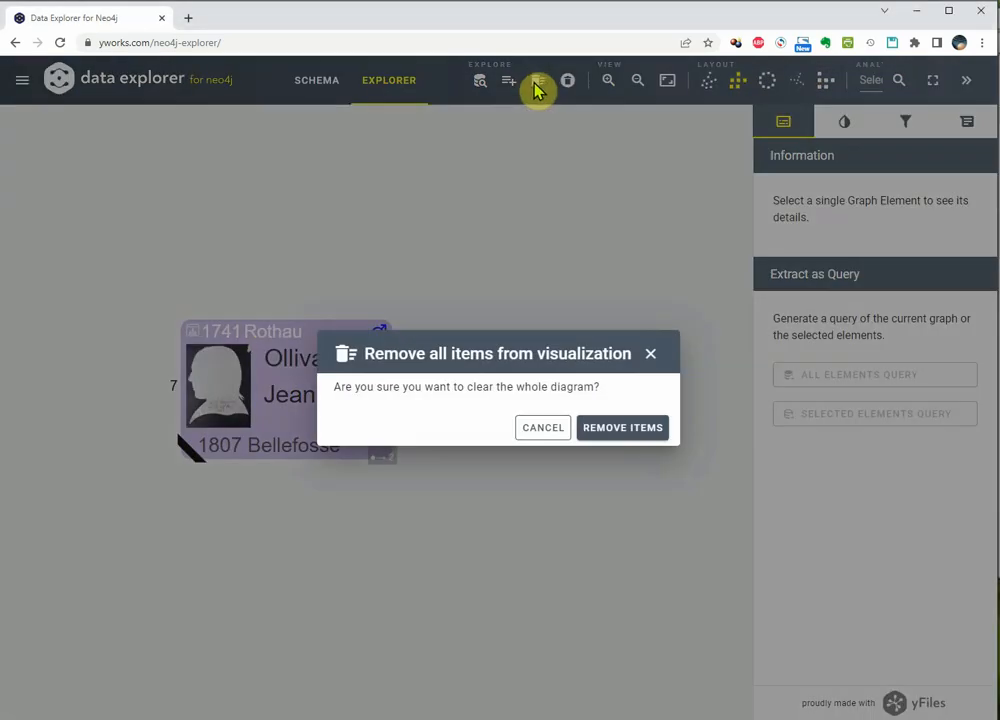
left_click(614, 428)
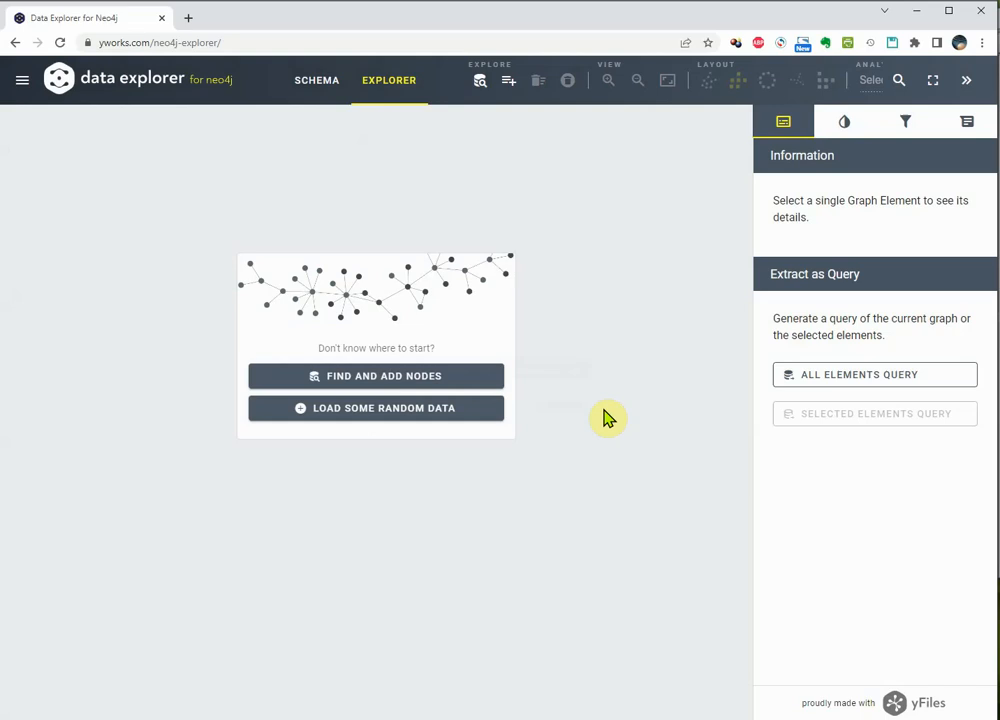
left_click(510, 82)
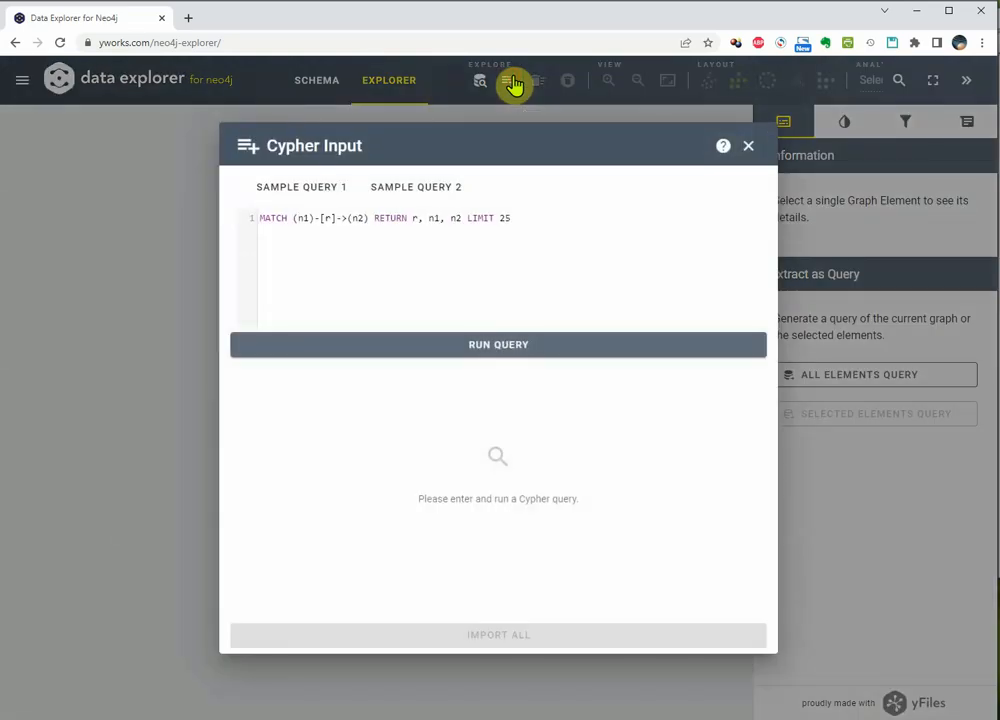
Switch to Neo4j Browser and run the saved script "1. initialising" from the demo nodes 2022 folder
key("alt+Tab")
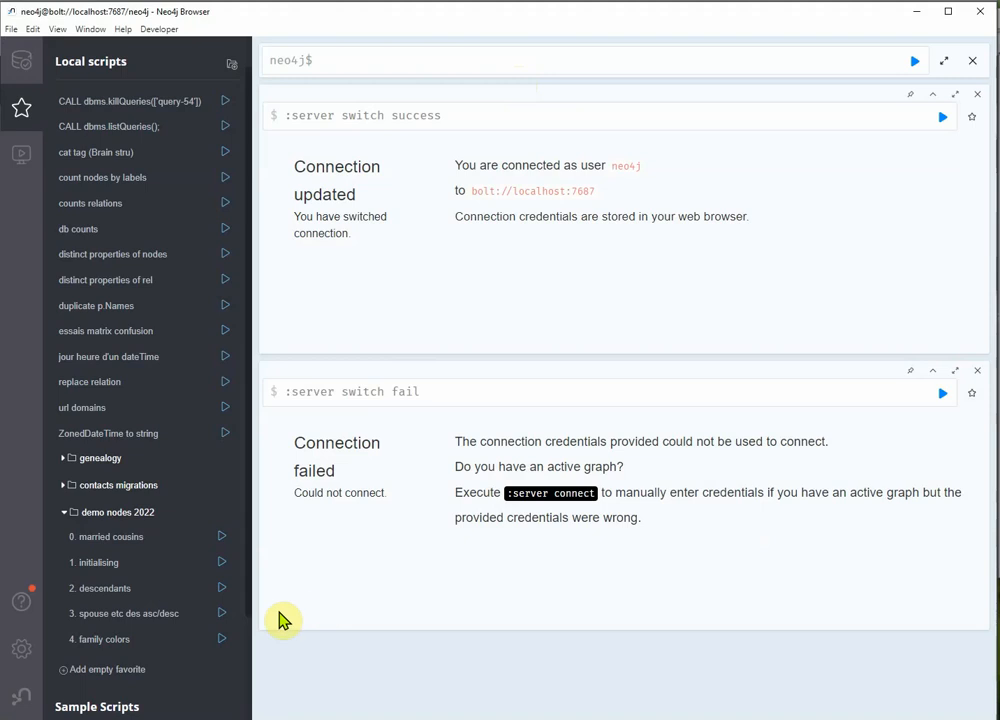
left_click(184, 565)
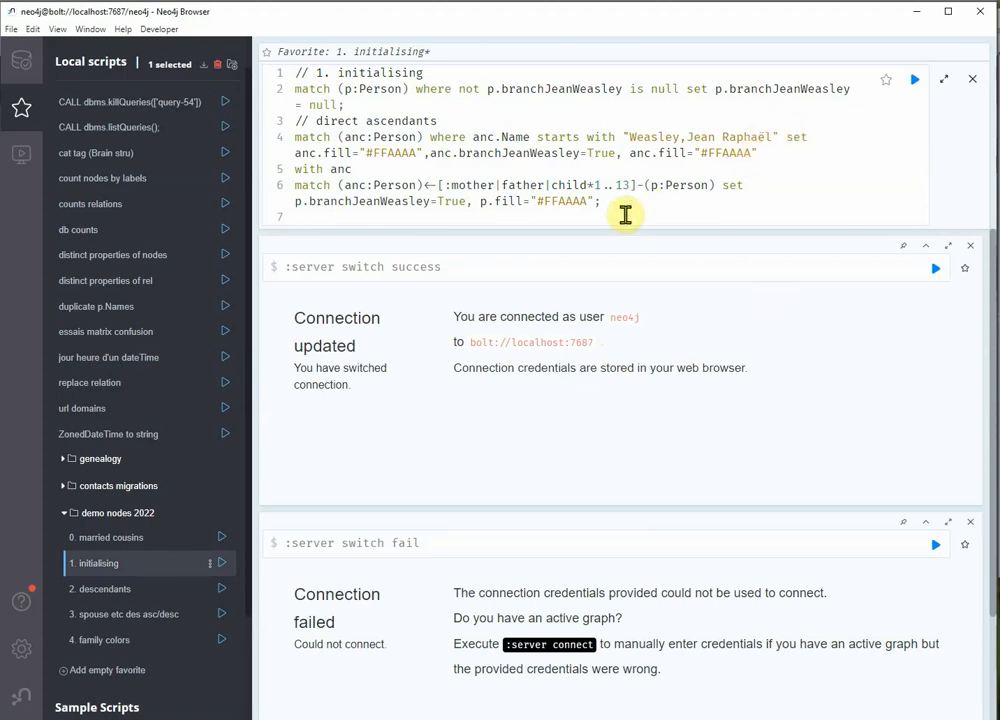
left_click(914, 80)
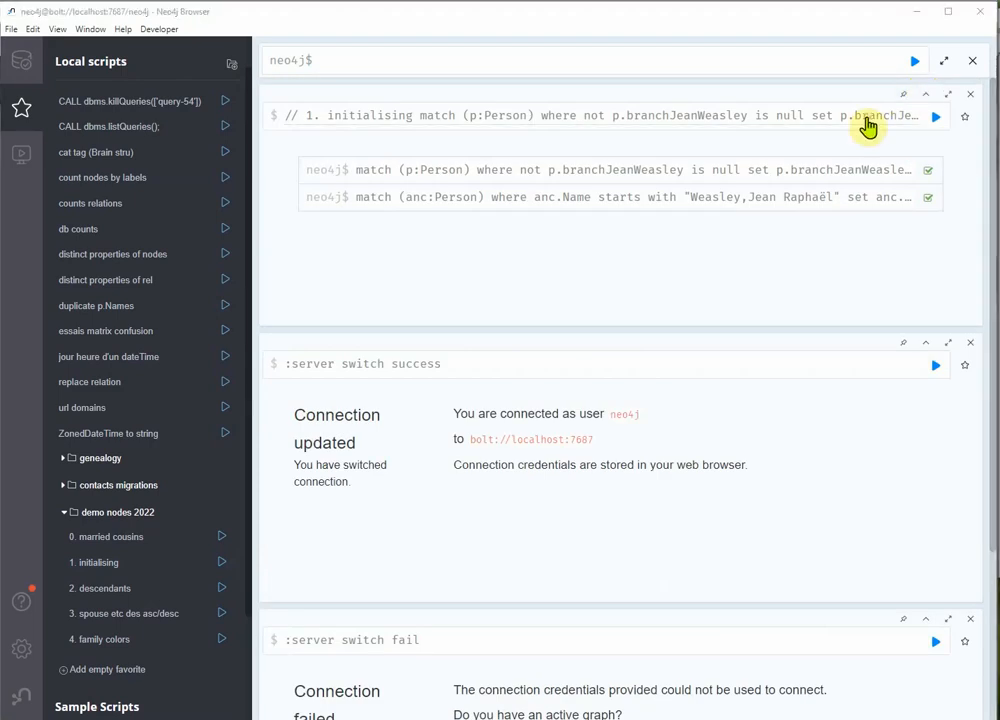
In Data Explorer, query and import all paths (p:Person)-[:familyMother|familyFather|familyChild*1..3]-(p2:Person) where both persons have branchJeanWeasley
key("alt+Tab")
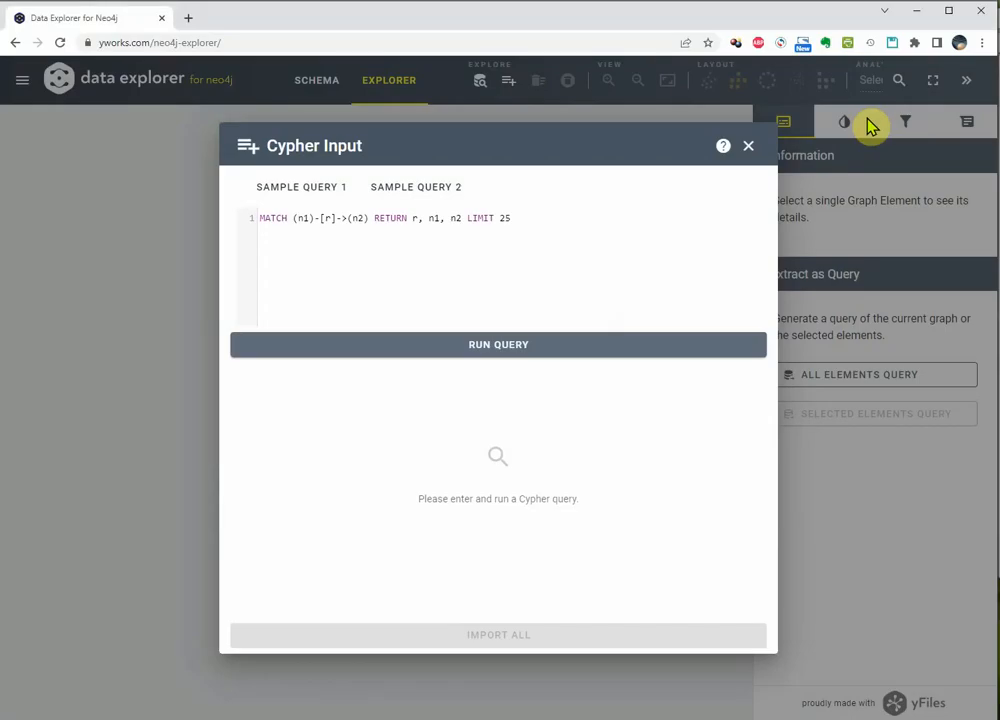
left_click(631, 237)
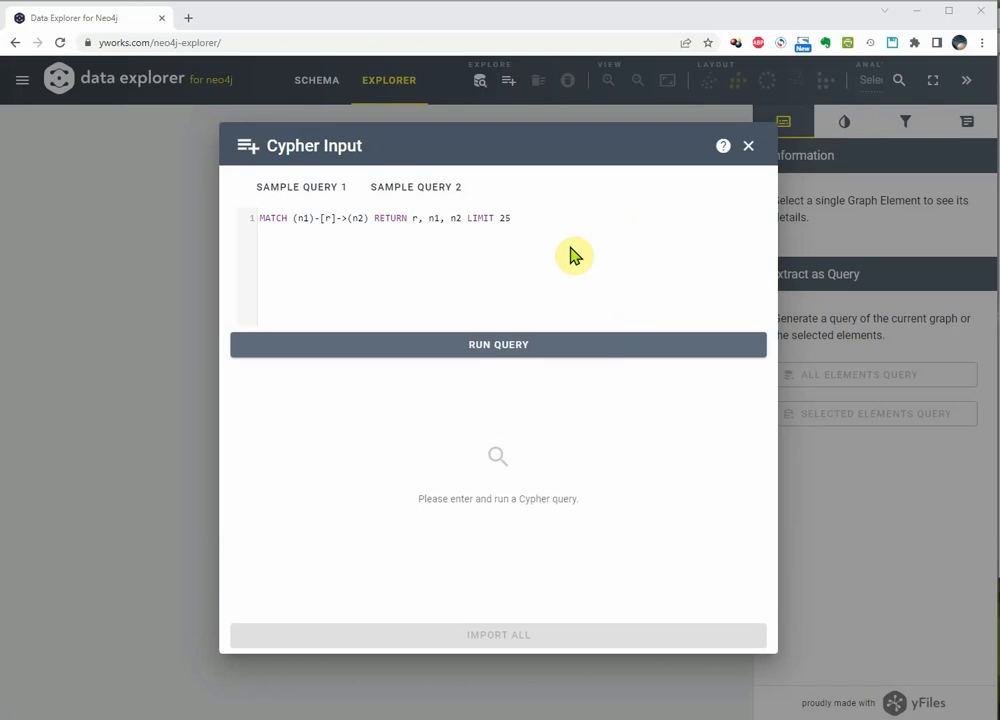
left_click_drag(538, 224, 217, 216)
type("match path=(p:Person)-[:familyMother|familyFather|familyChild*1..3]-(p2:Person) where p.branchJeanWeasley and p2.branchJeanWeasley return path;")
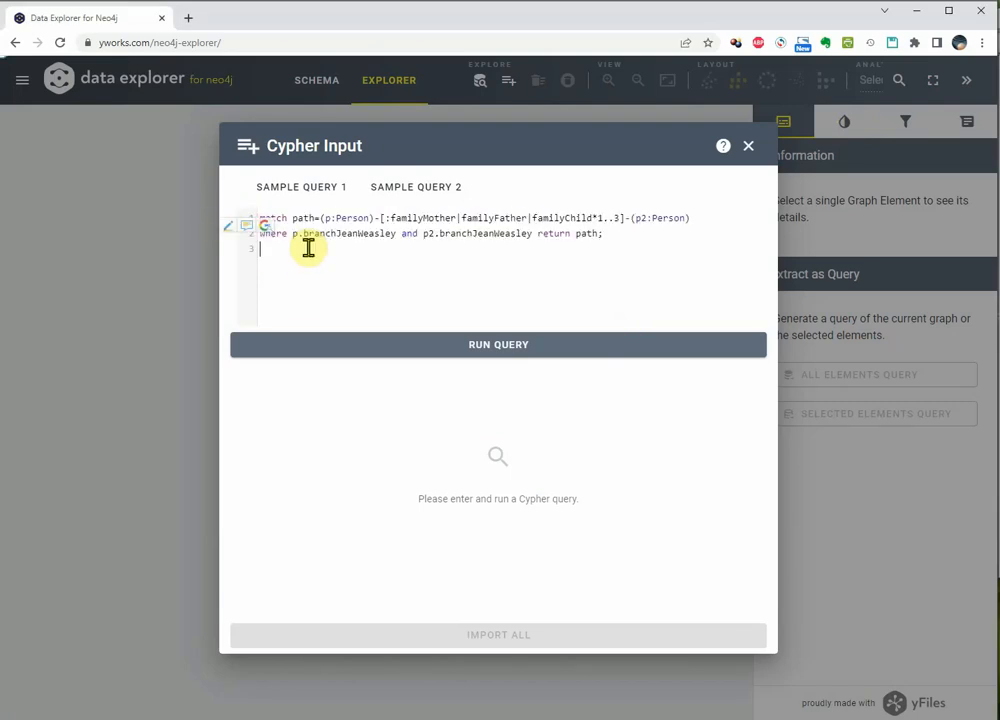
left_click(489, 355)
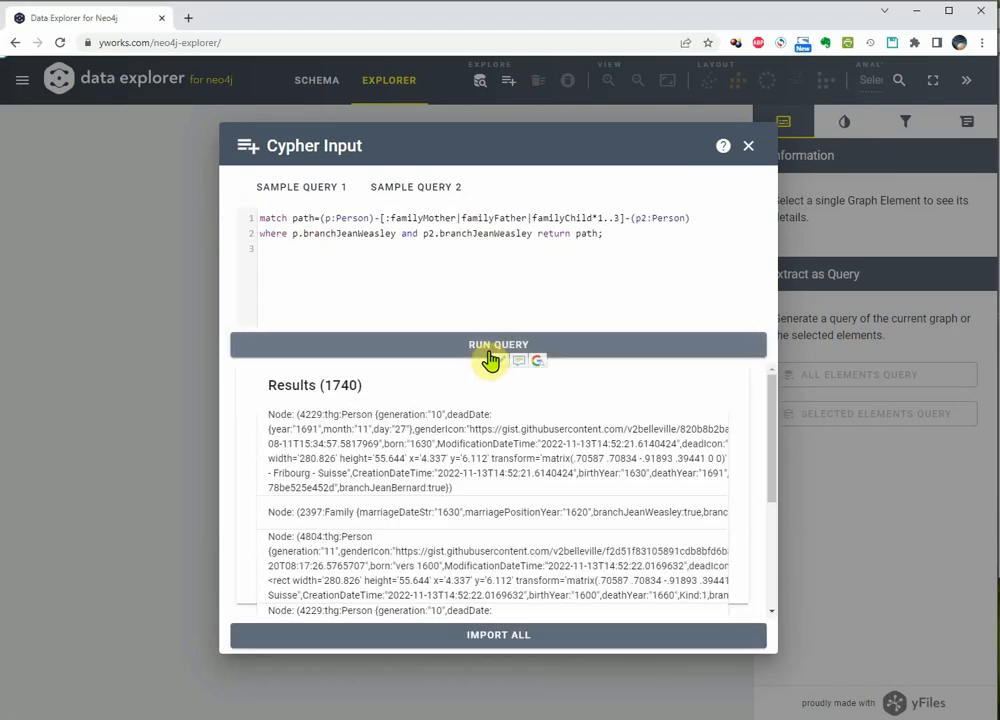
left_click(510, 636)
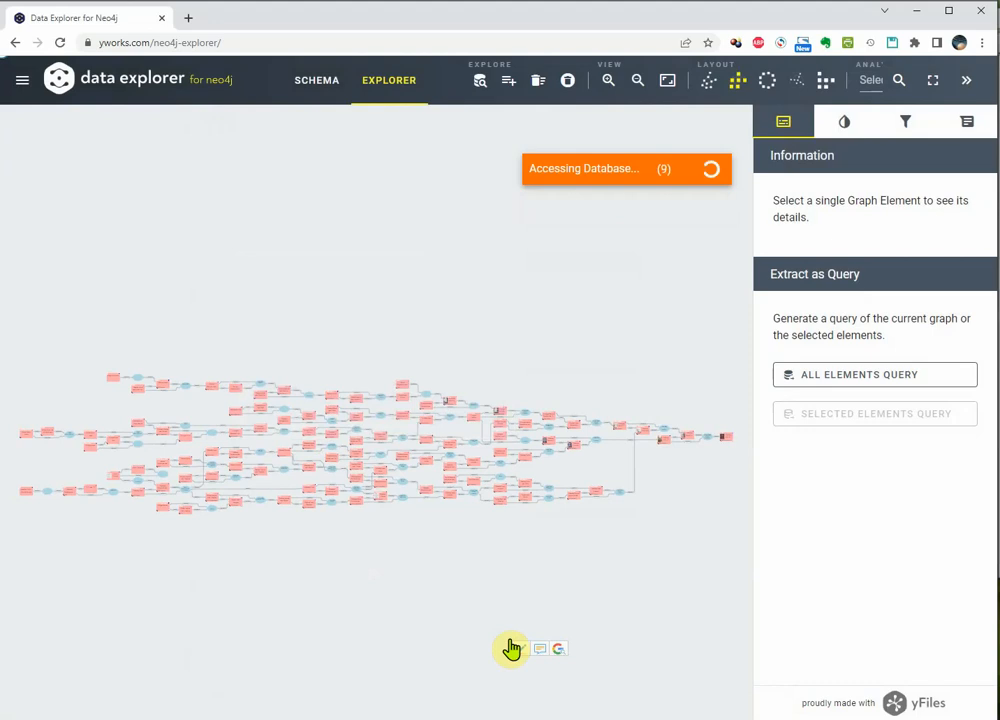
Hide all relationships of type 'spouse' in the imported family tree
scroll(255, 477, "up", 4)
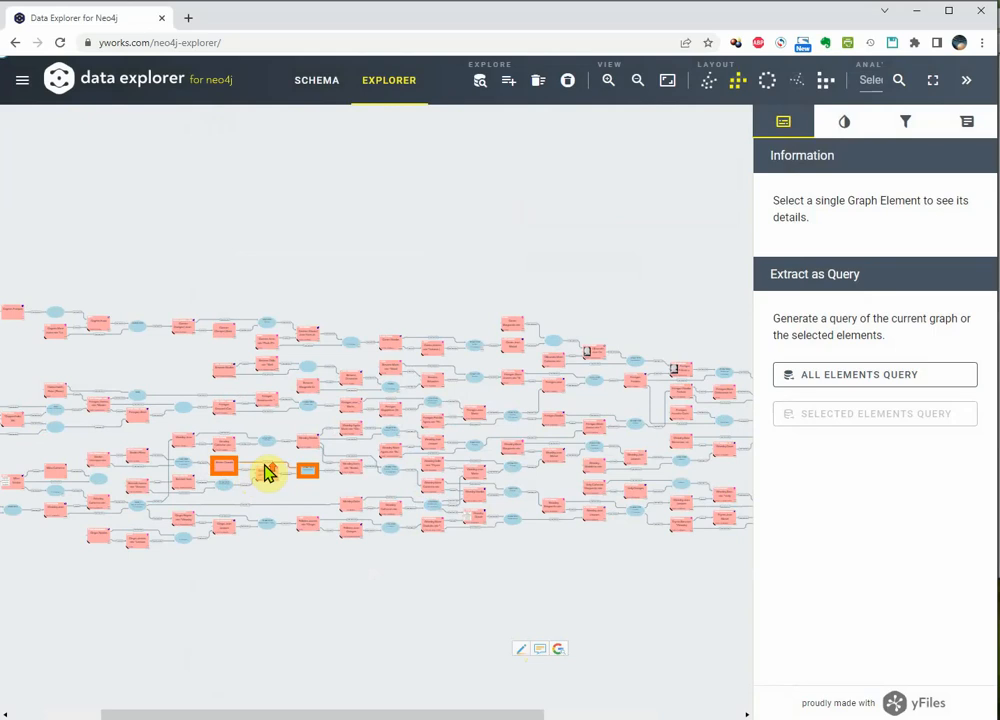
scroll(262, 474, "up", 5)
scroll(268, 472, "up", 2)
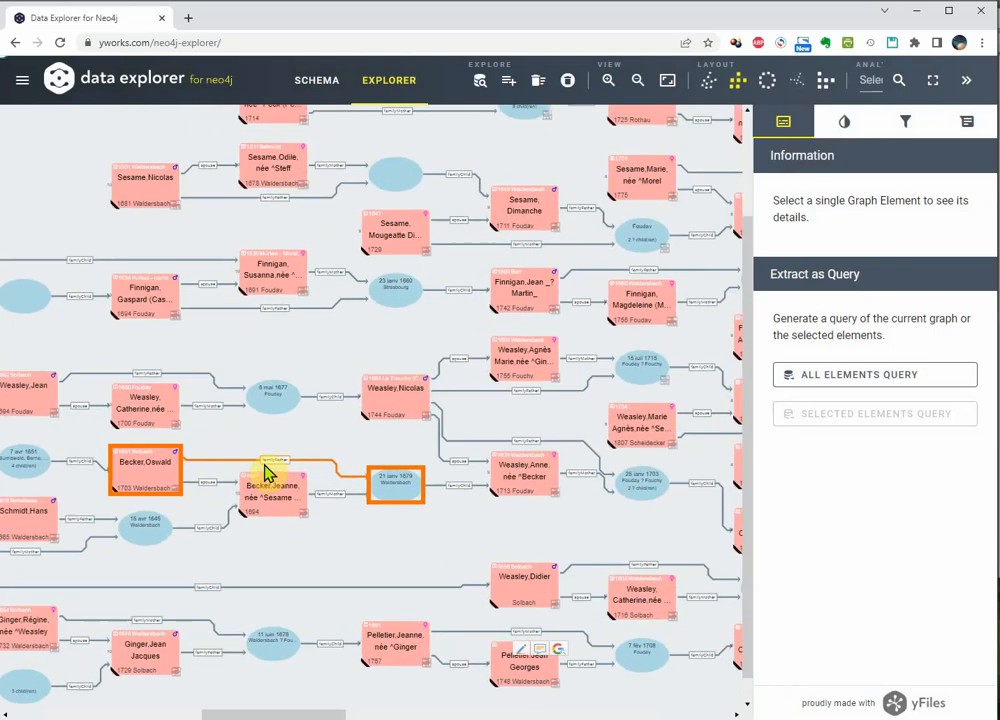
scroll(305, 447, "up", 2)
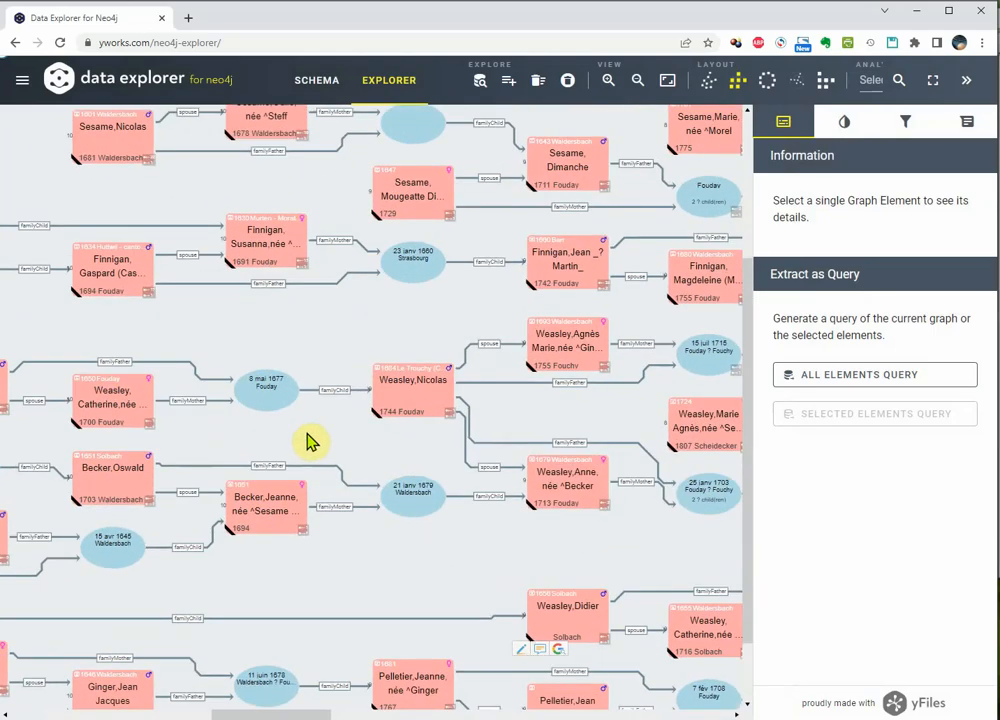
right_click(195, 495)
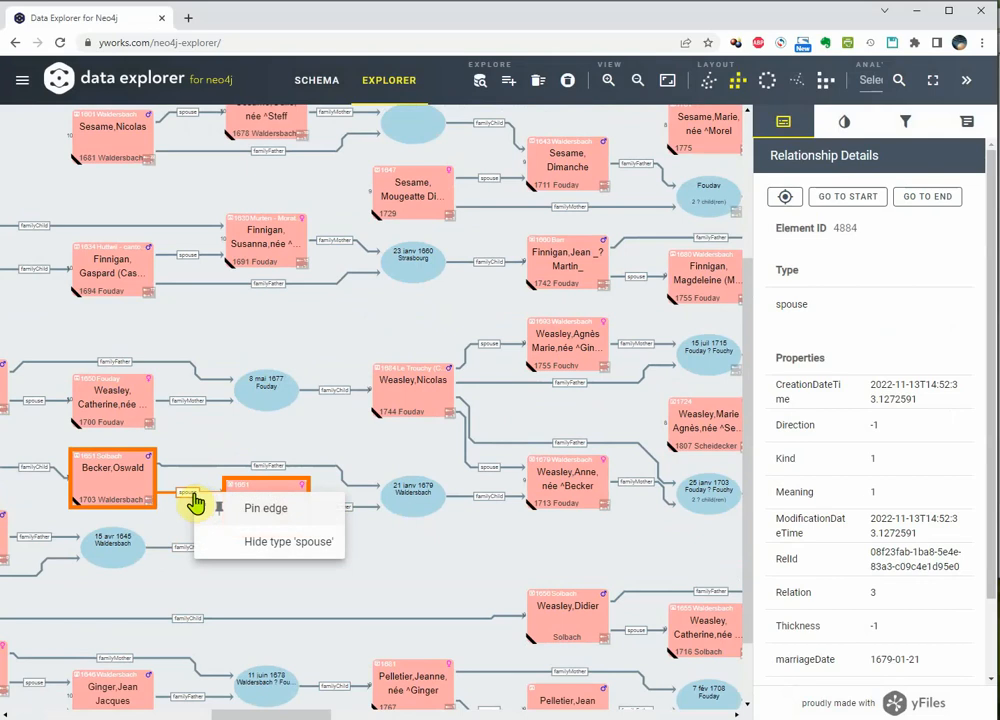
left_click(262, 552)
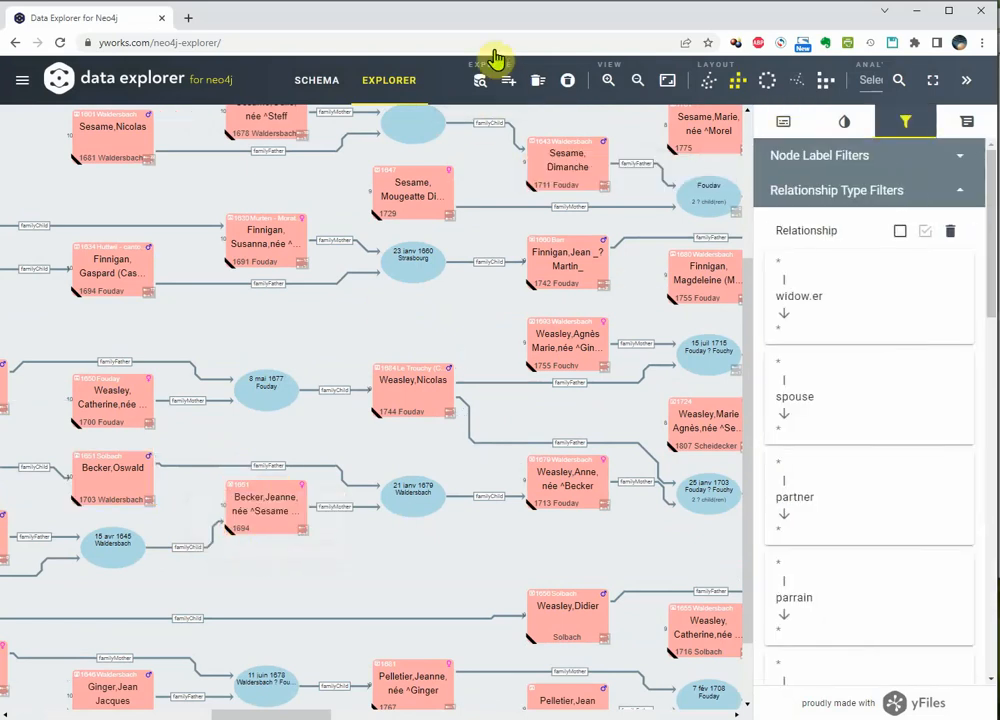
Clear the diagram and reimport all results of the branchJeanWeasley path query, with the side panel hidden
left_click(539, 84)
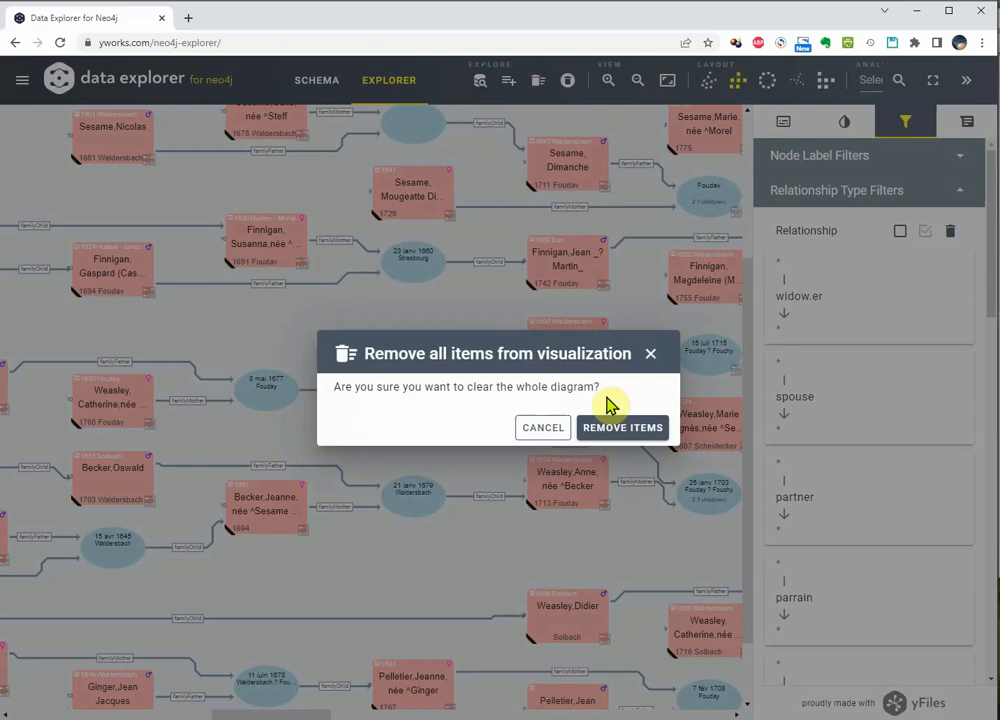
left_click(612, 424)
left_click(507, 84)
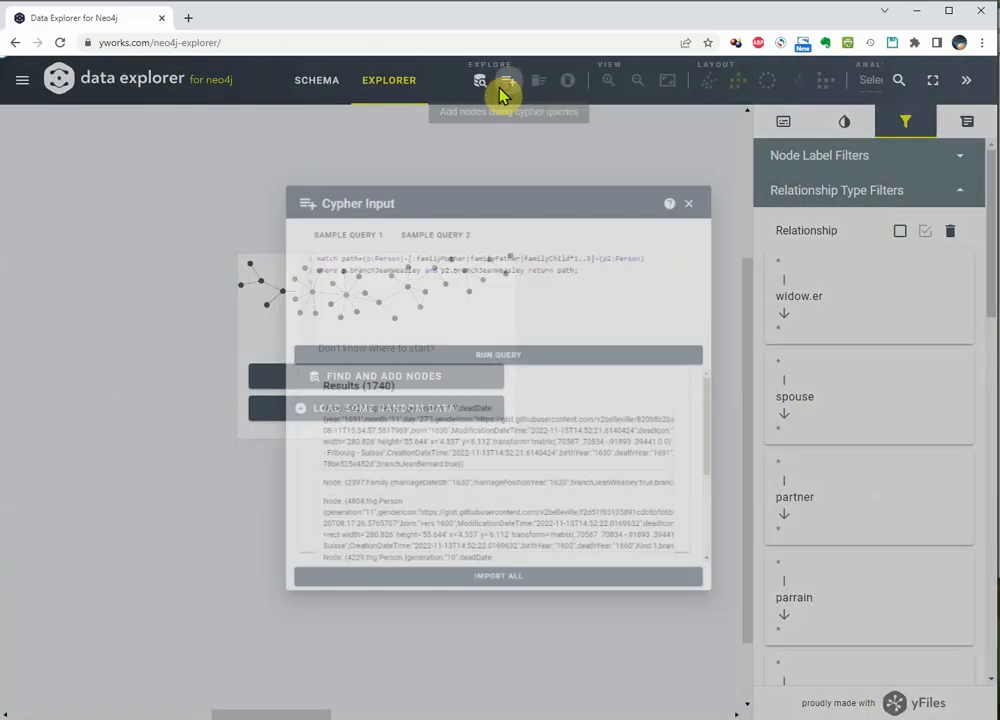
left_click(473, 345)
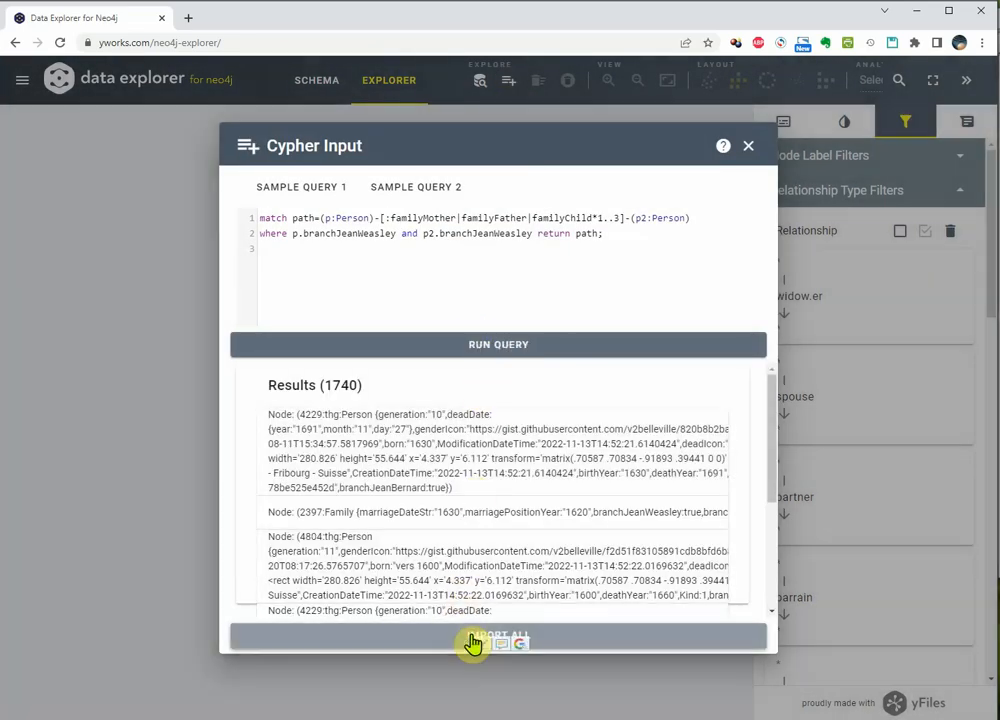
left_click(472, 638)
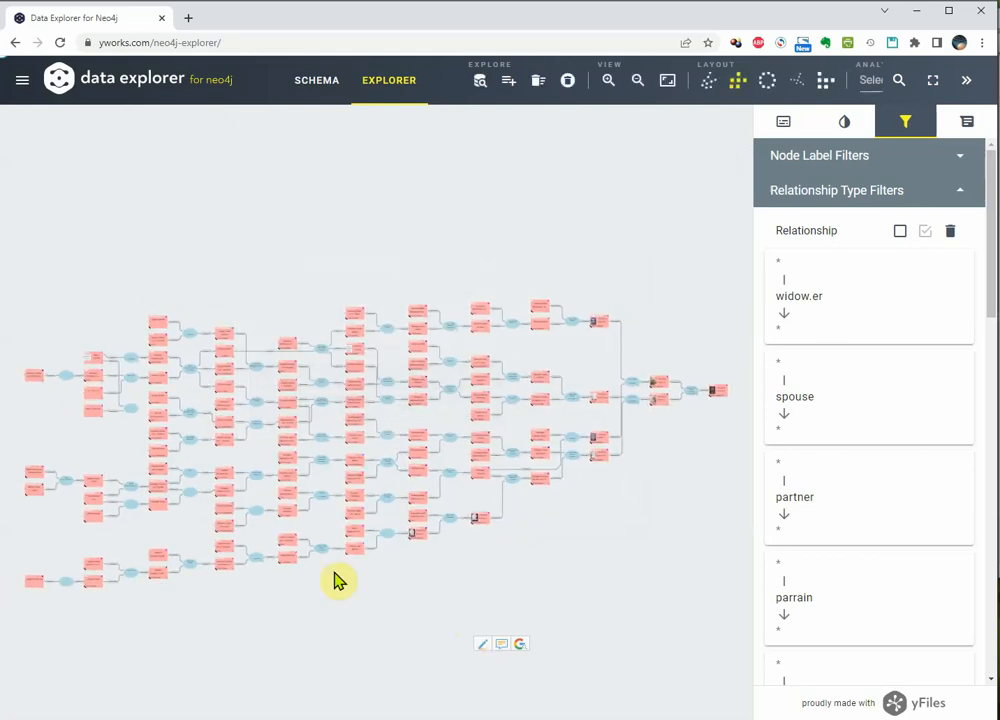
left_click(982, 85)
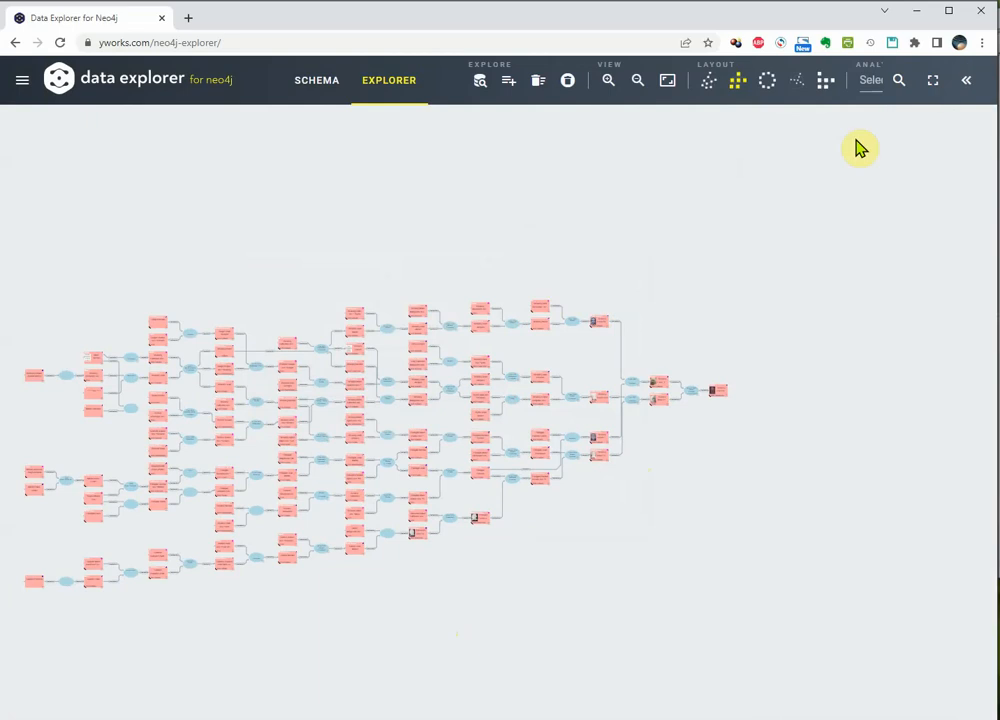
Switch to Neo4j Browser and run the saved script "2. descendants" from the demo nodes 2022 folder
key("alt+Tab")
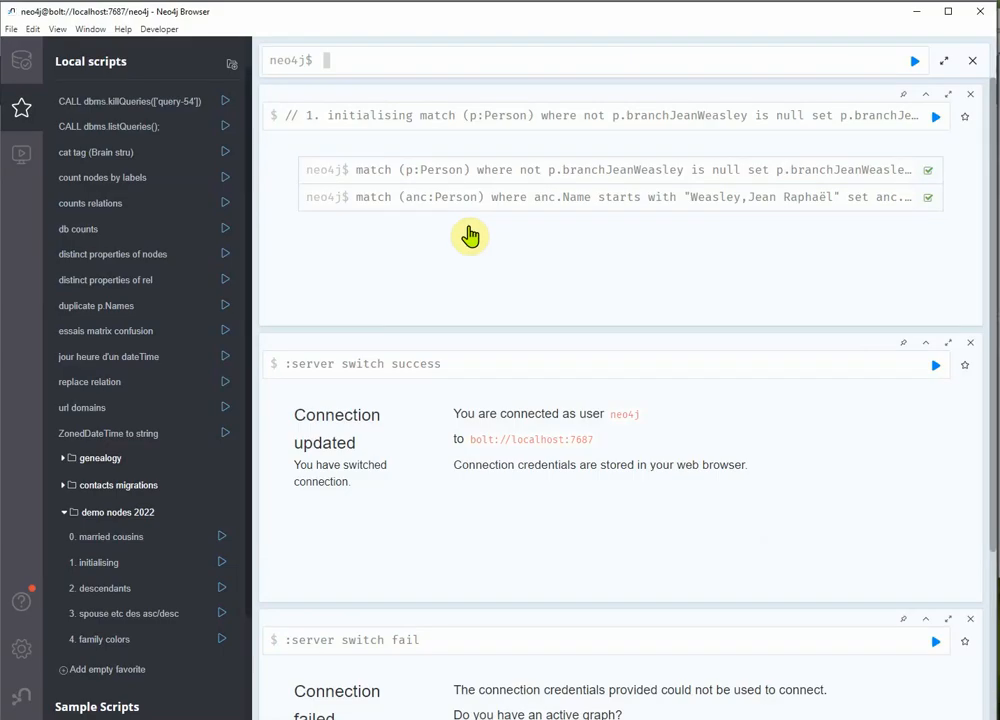
left_click(176, 592)
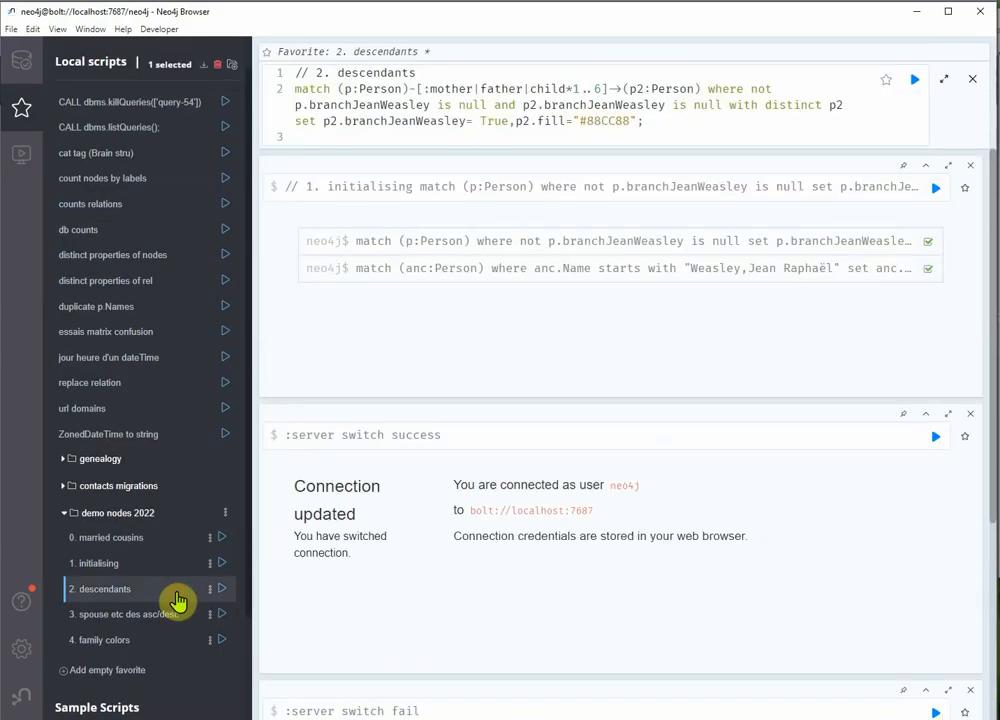
left_click(914, 80)
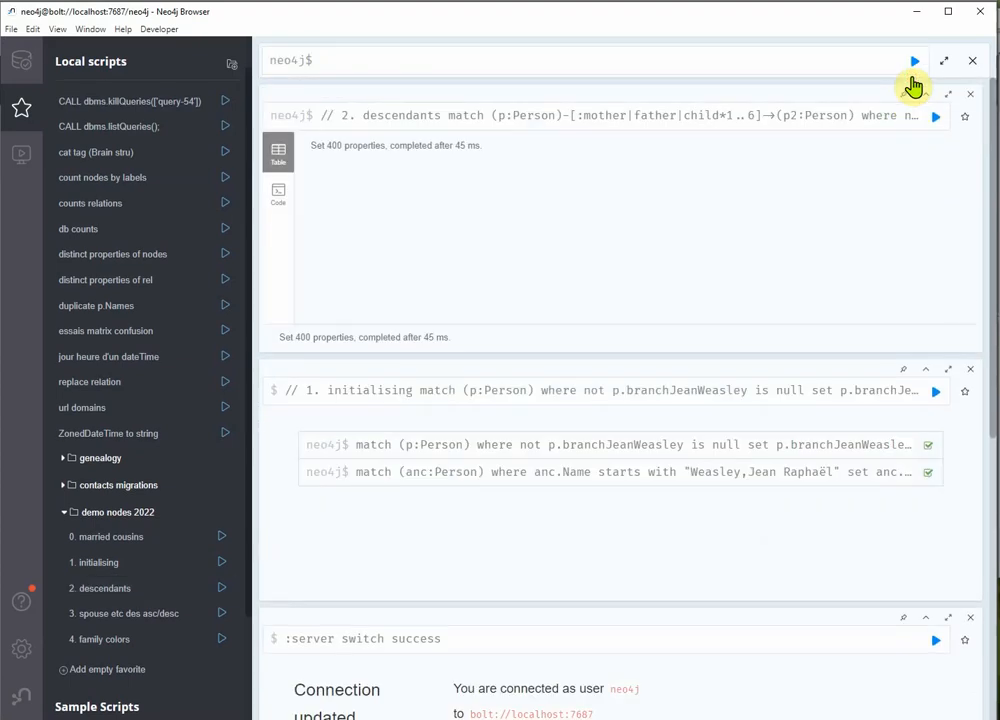
Return to Data Explorer, rerun the branchJeanWeasley path query and import all results to add the descendants
key("alt+Tab")
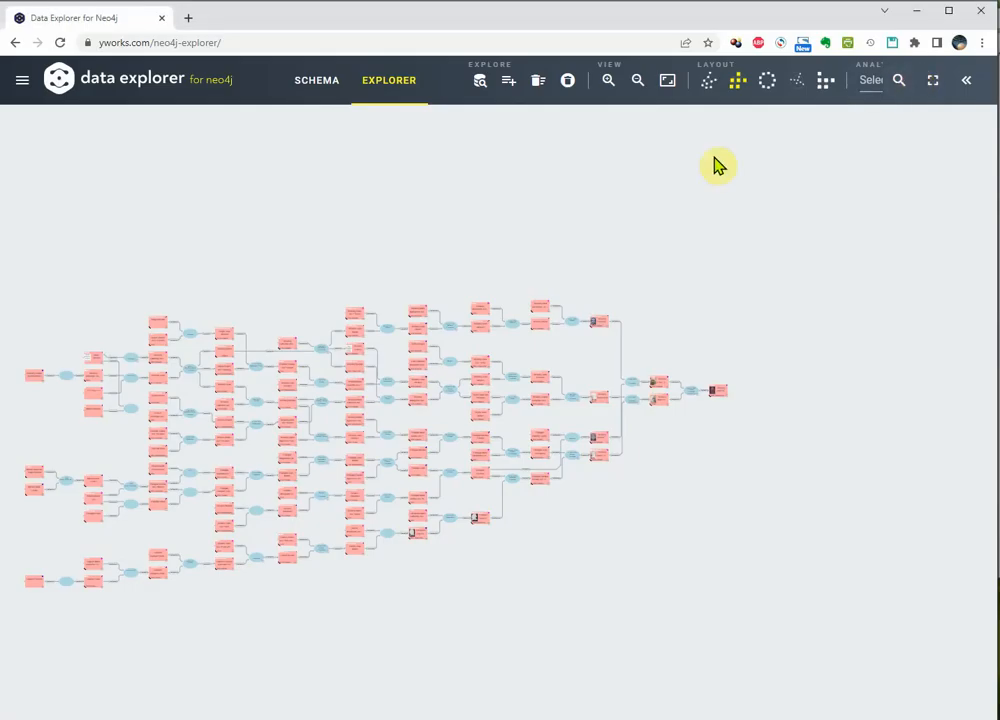
left_click(509, 97)
left_click(509, 347)
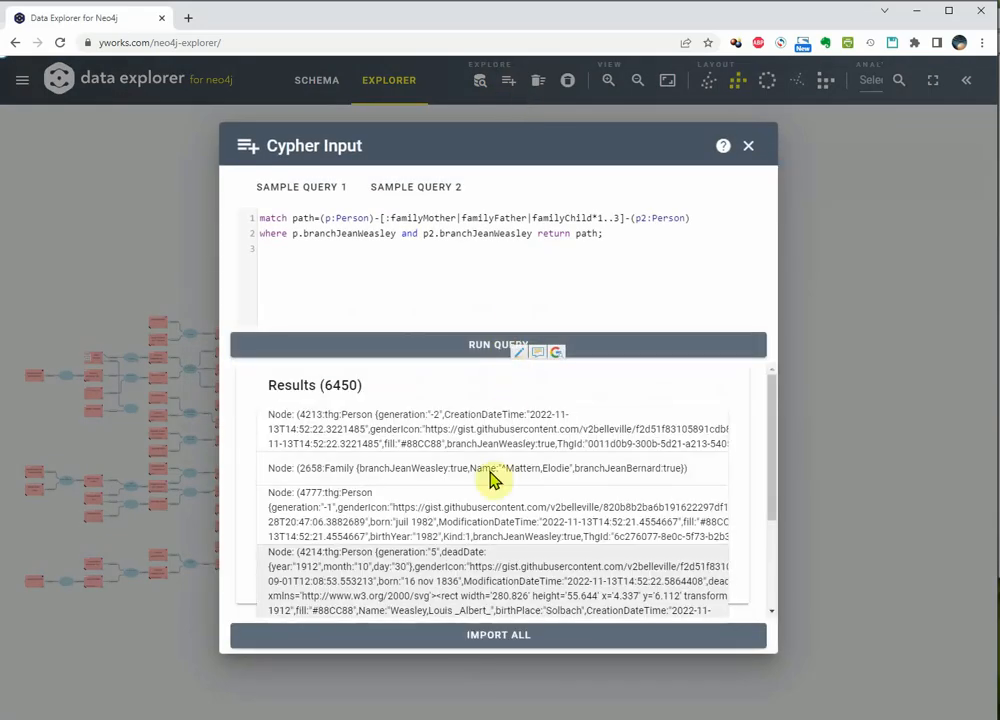
left_click(512, 642)
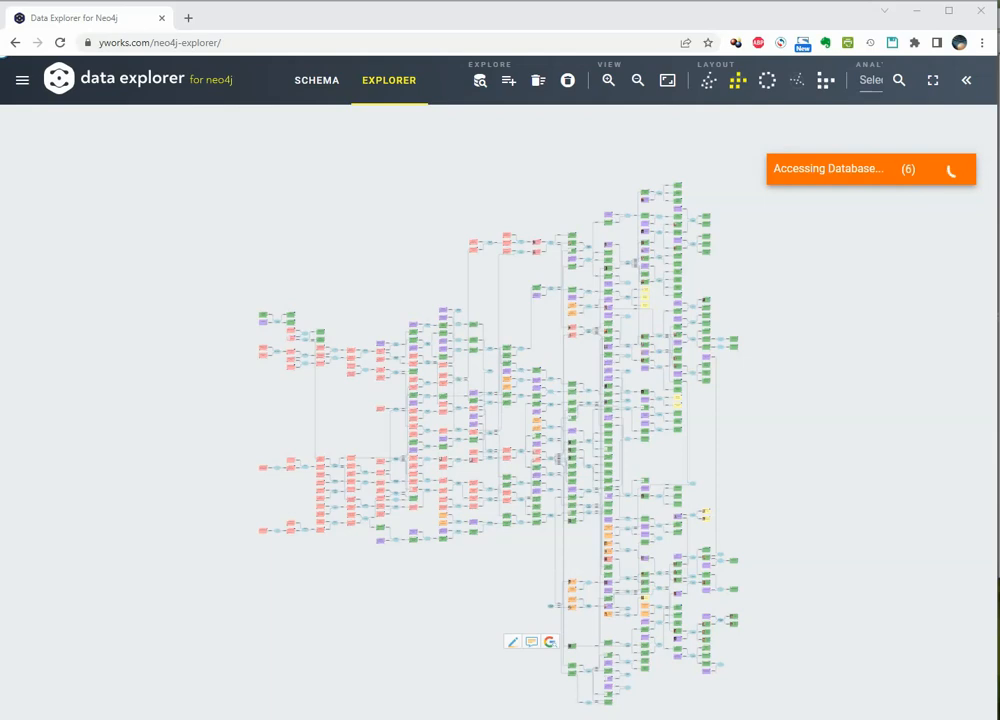
Switch to Neo4j Browser and run the saved script "4. family colors" to set fill colors by family name
key("alt+Tab")
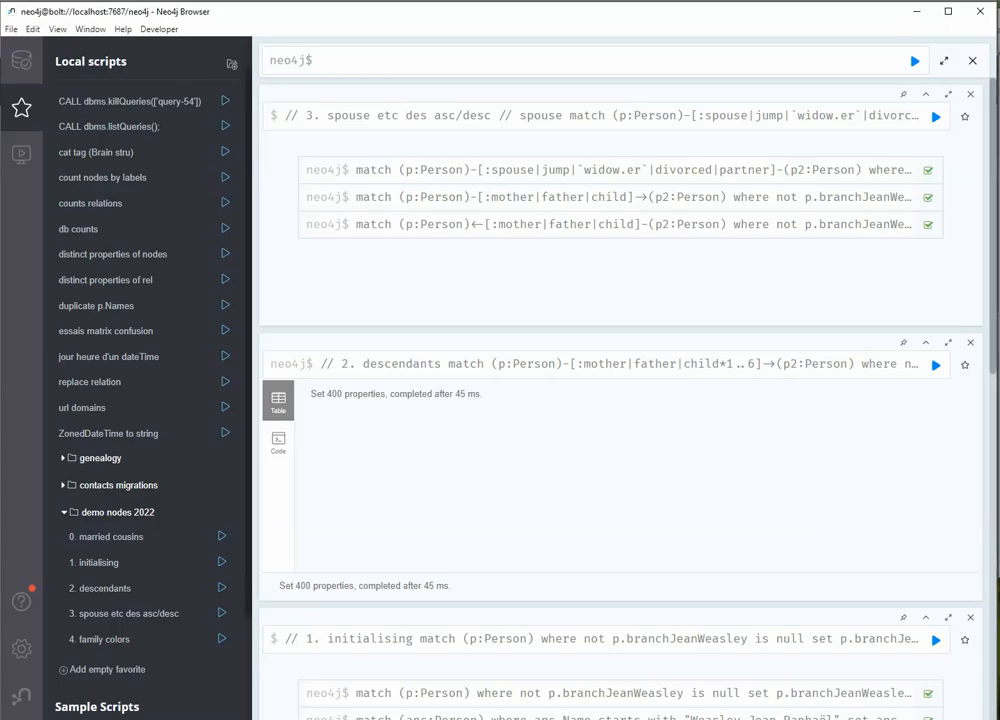
left_click(161, 642)
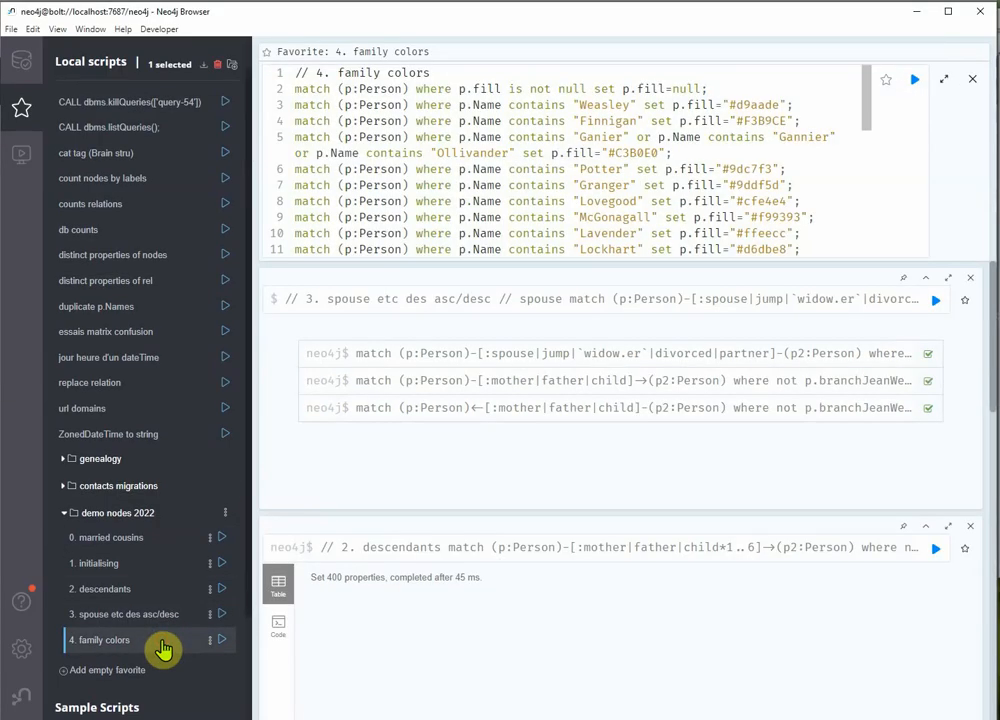
left_click(914, 79)
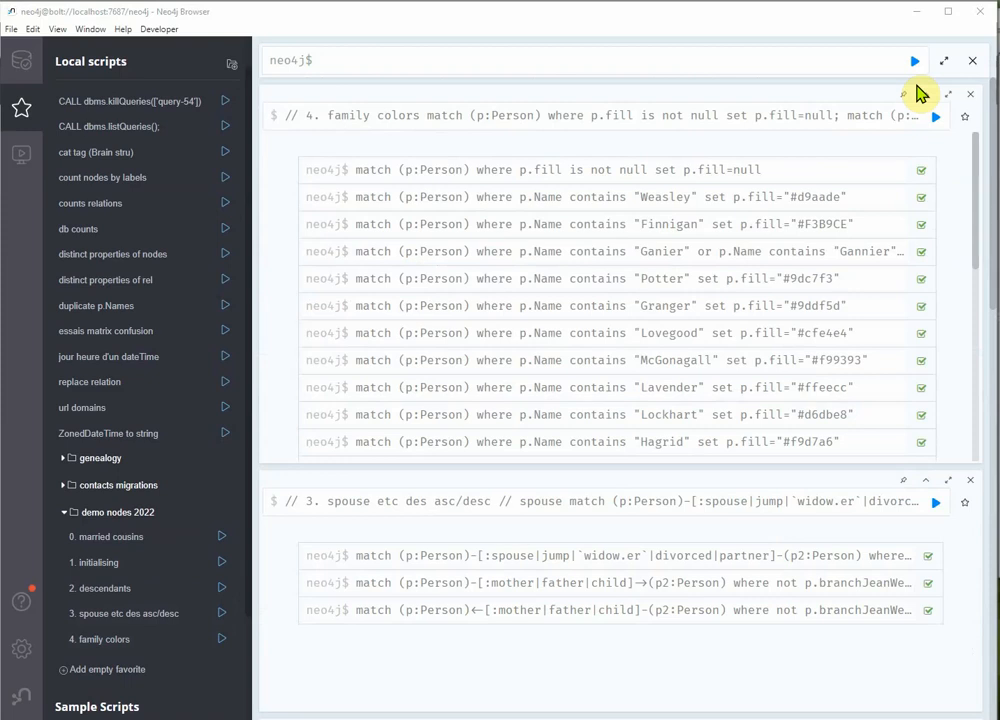
In Data Explorer, rerun the path query and import all recolored results, deleting the small disconnected group of nodes
key("alt+Tab")
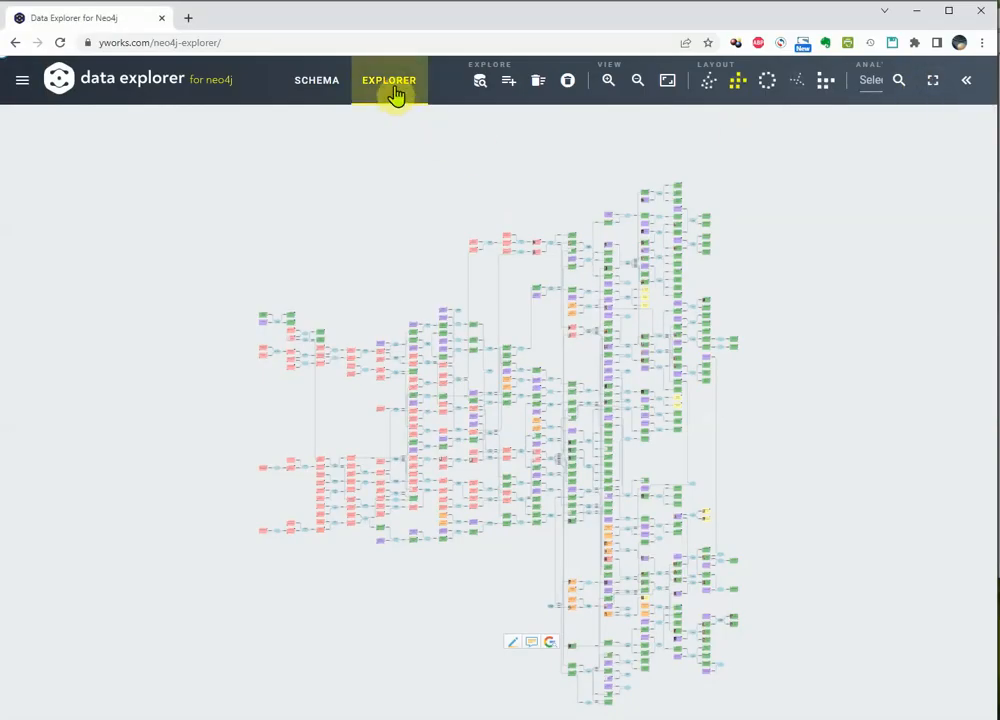
left_click(507, 82)
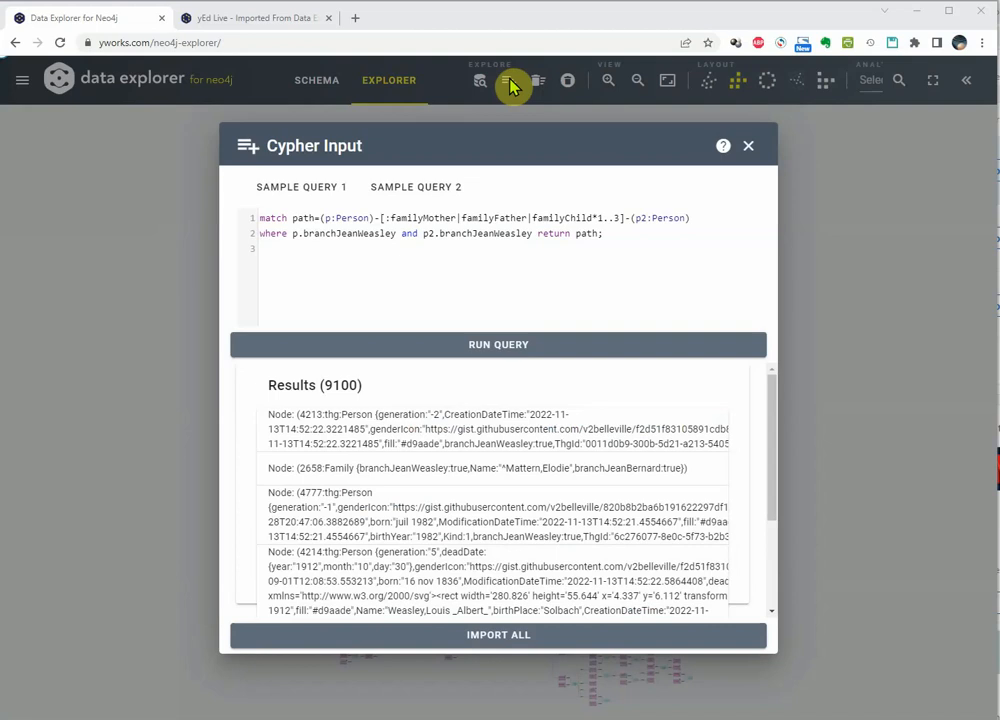
left_click(497, 355)
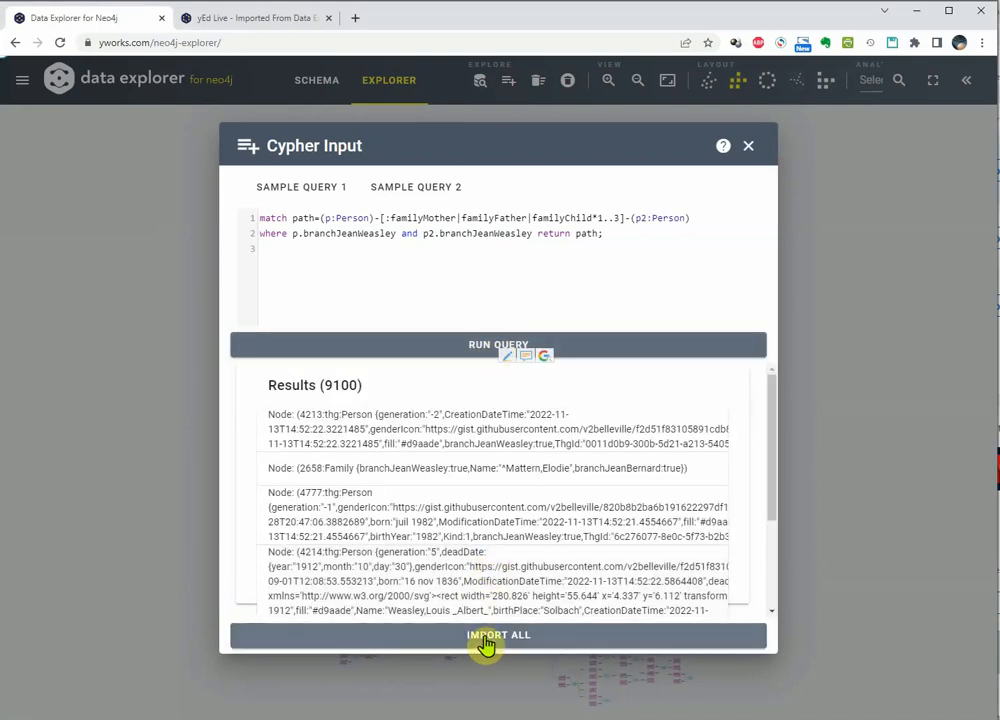
left_click(487, 645)
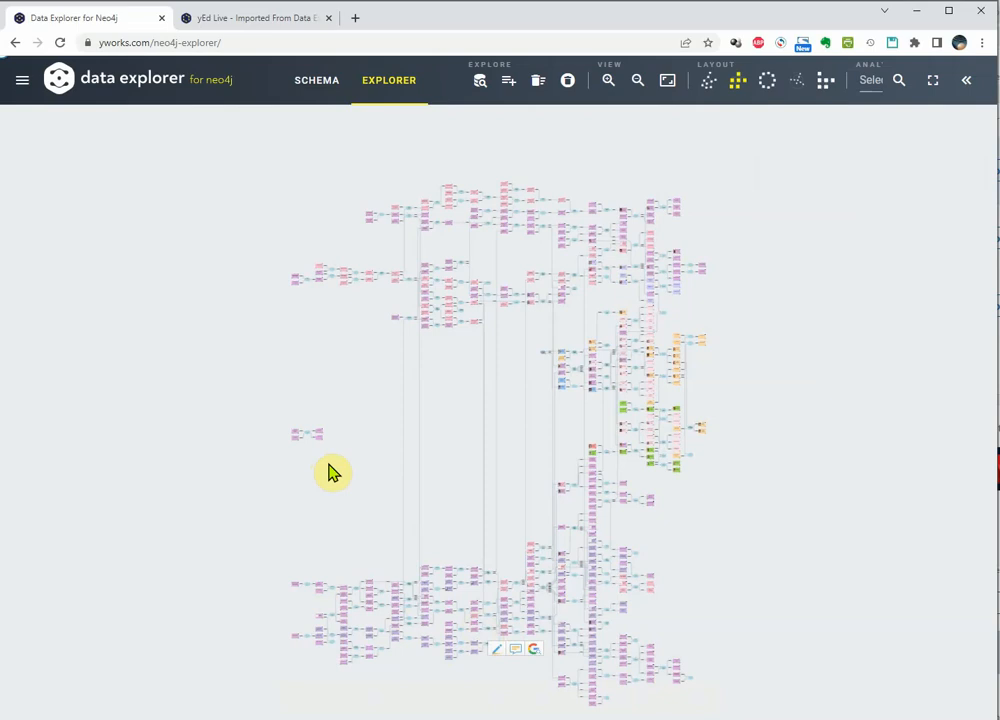
left_click_drag(276, 409, 329, 444)
key("Delete")
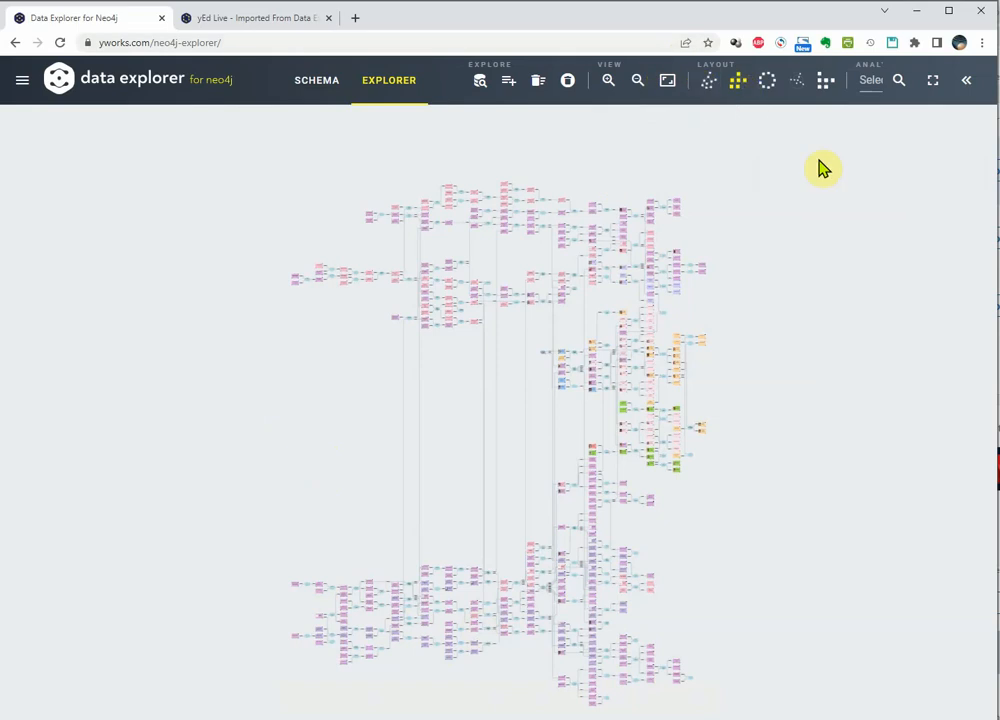
Open the family tree graph in yEd Live and load the file from the trusted yWorks source
left_click(22, 82)
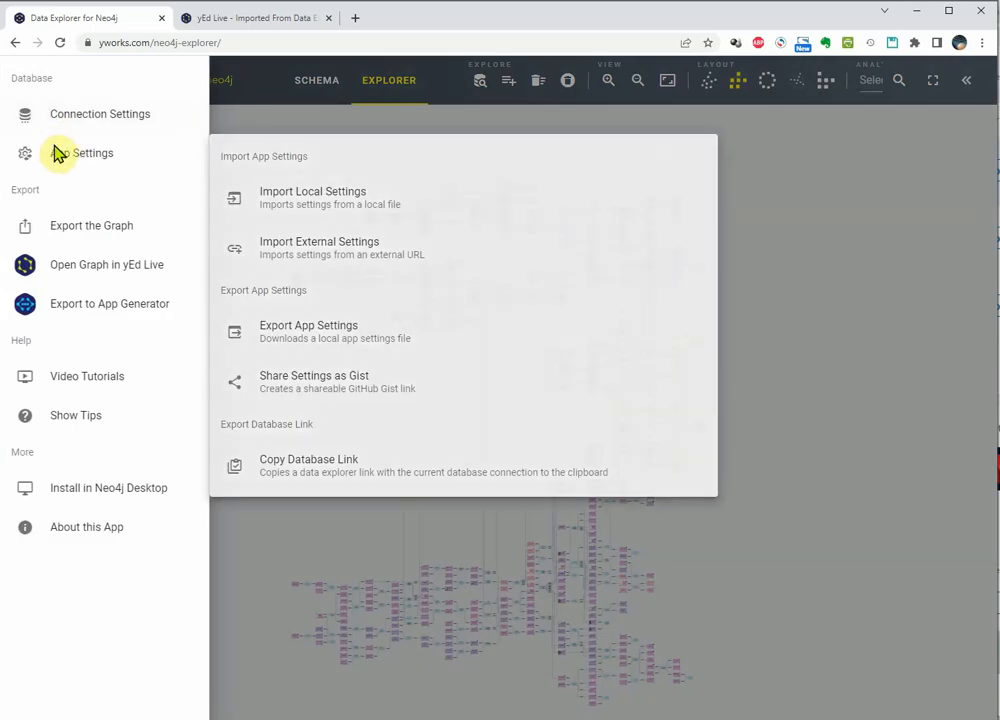
left_click(118, 278)
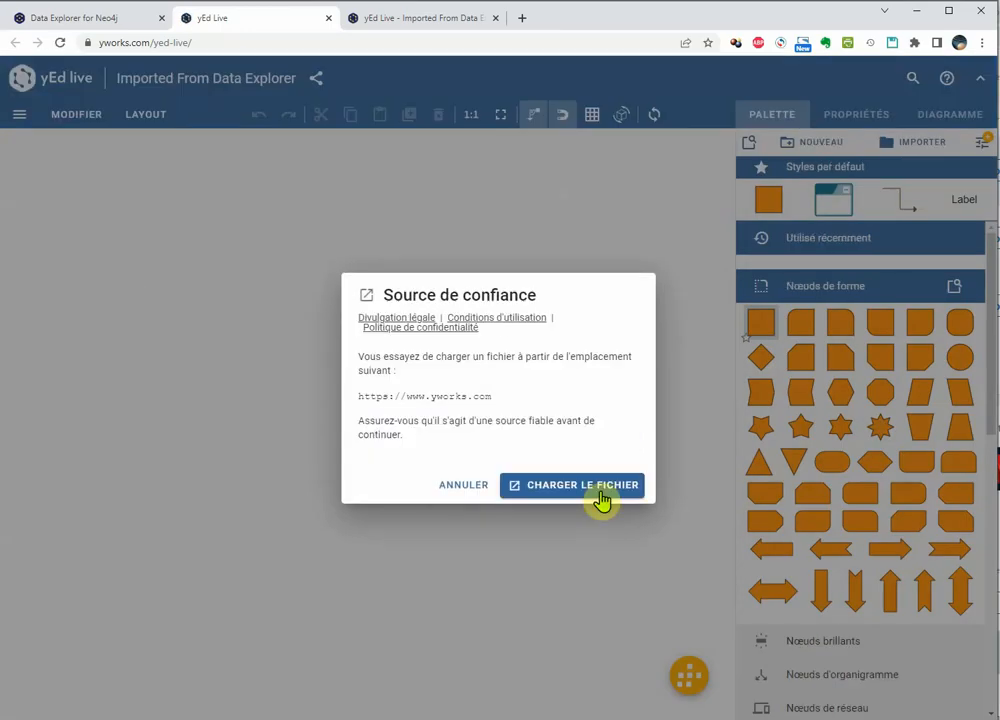
left_click(598, 500)
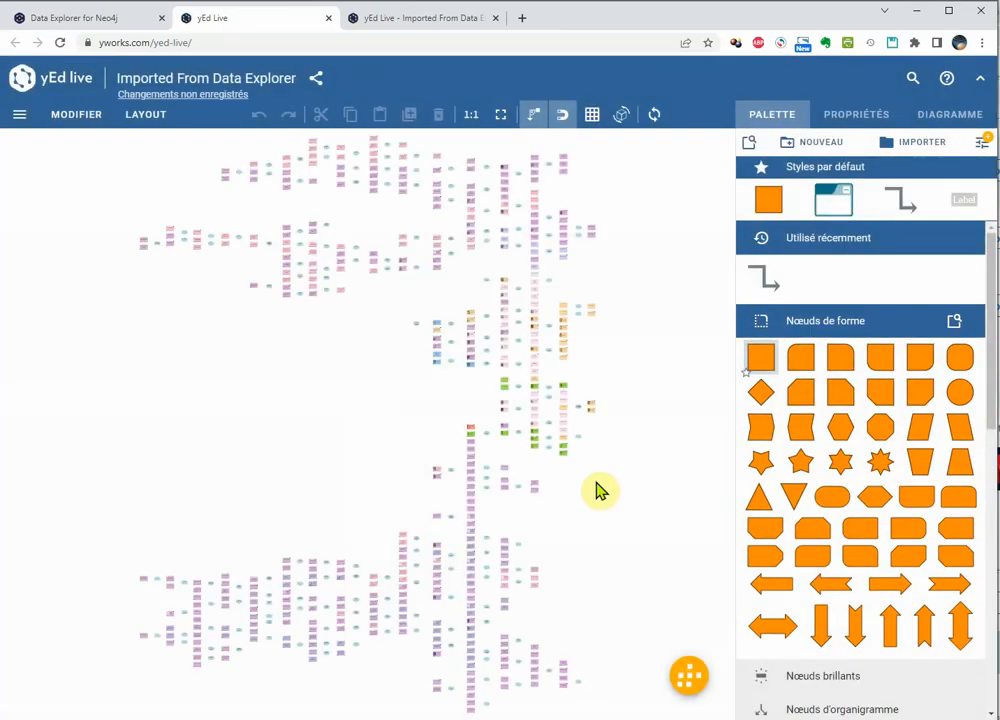
Apply a hierarchical layout oriented from top to bottom (De haut en bas) and collapse the editing interface
left_click(152, 122)
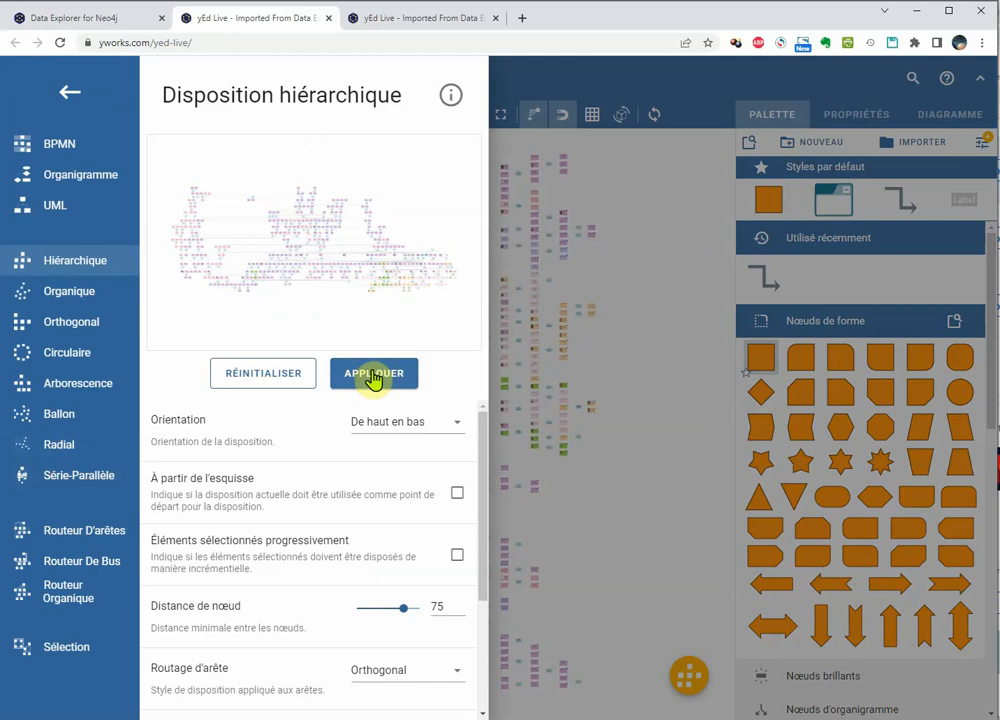
left_click(373, 380)
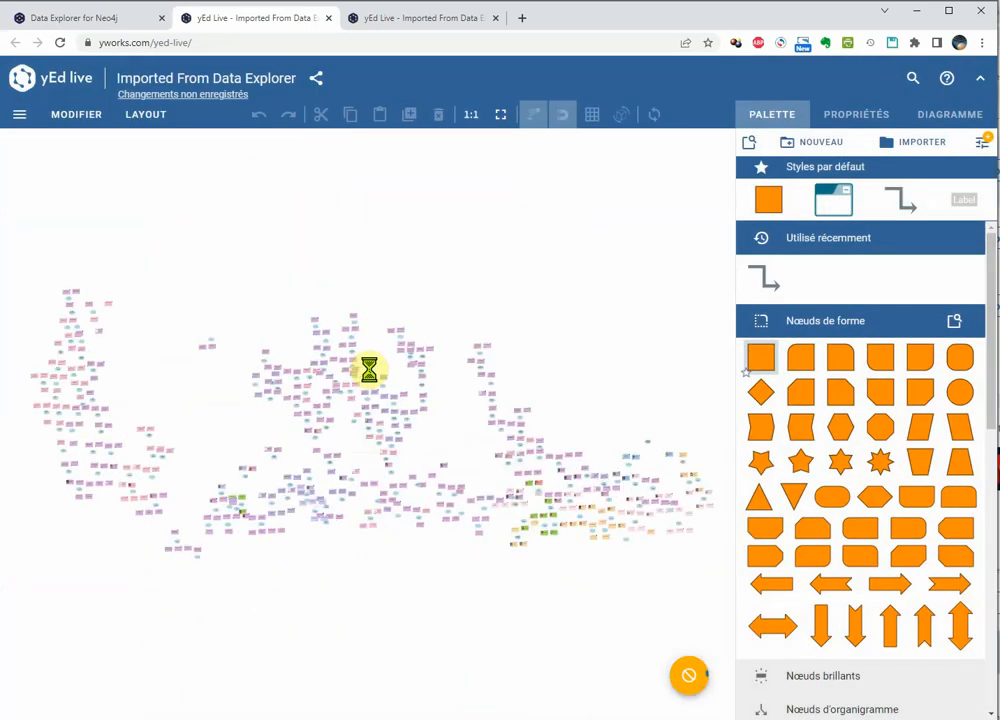
left_click(980, 78)
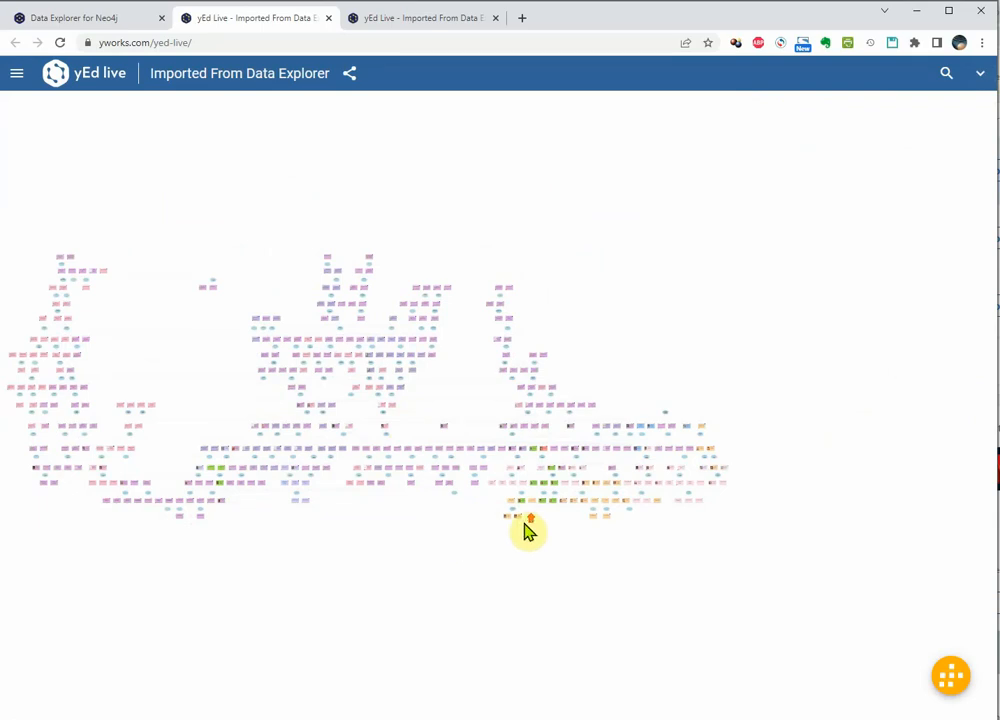
Move the orange person node in the lowest generations, with its marriage and child nodes, to the other side of its neighbouring person
scroll(536, 531, "up", 3)
scroll(547, 515, "up", 5)
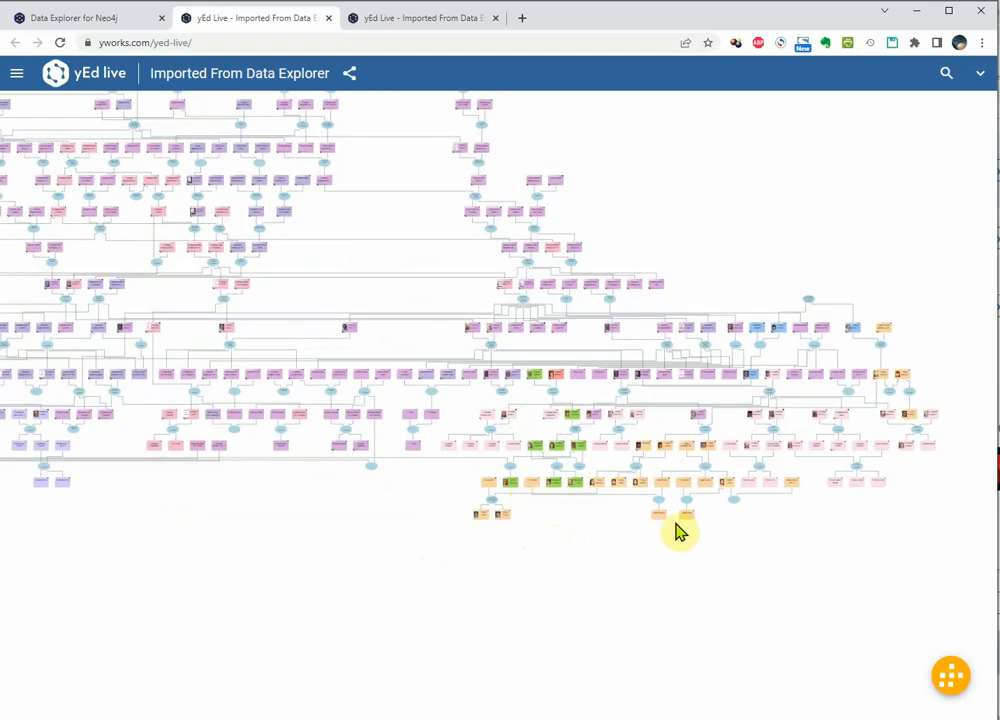
scroll(699, 484, "up", 4)
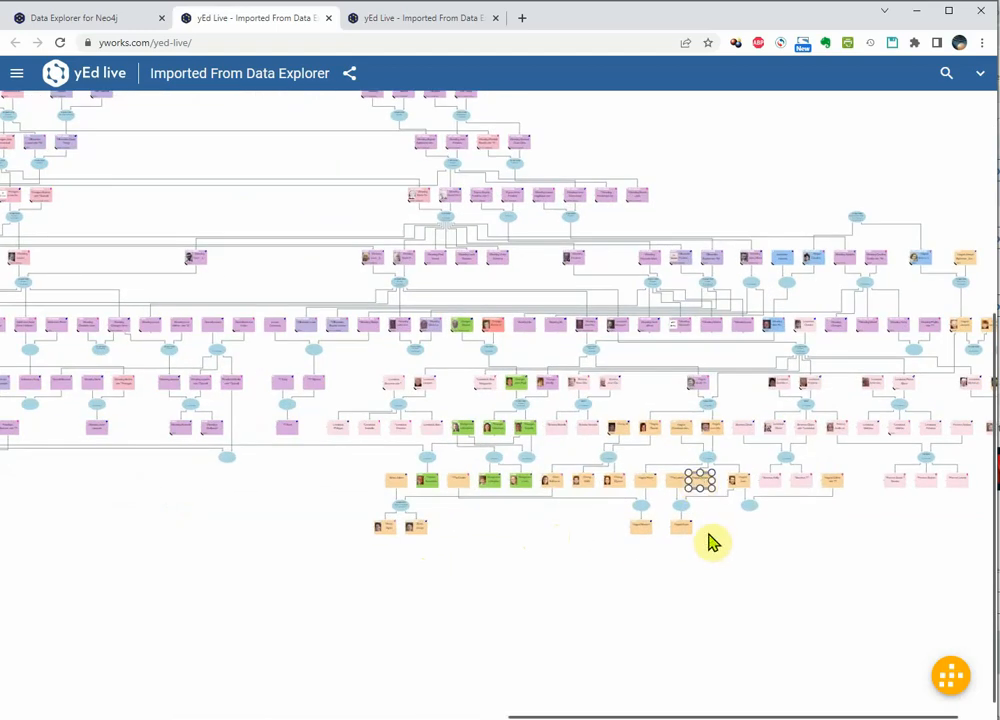
left_click_drag(677, 482, 714, 481)
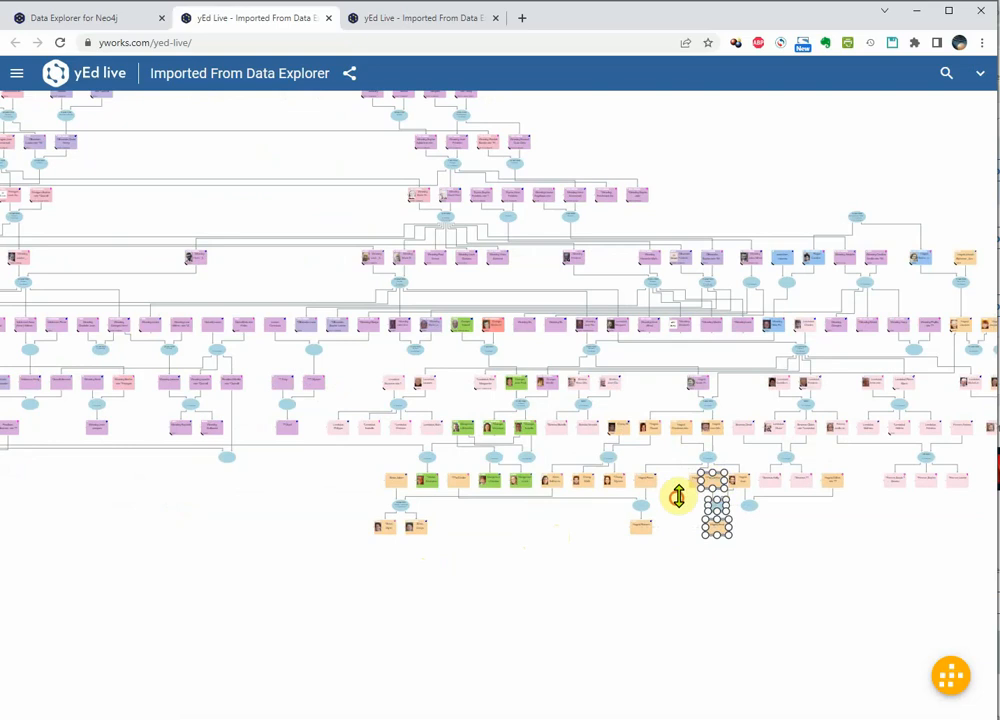
left_click(676, 505)
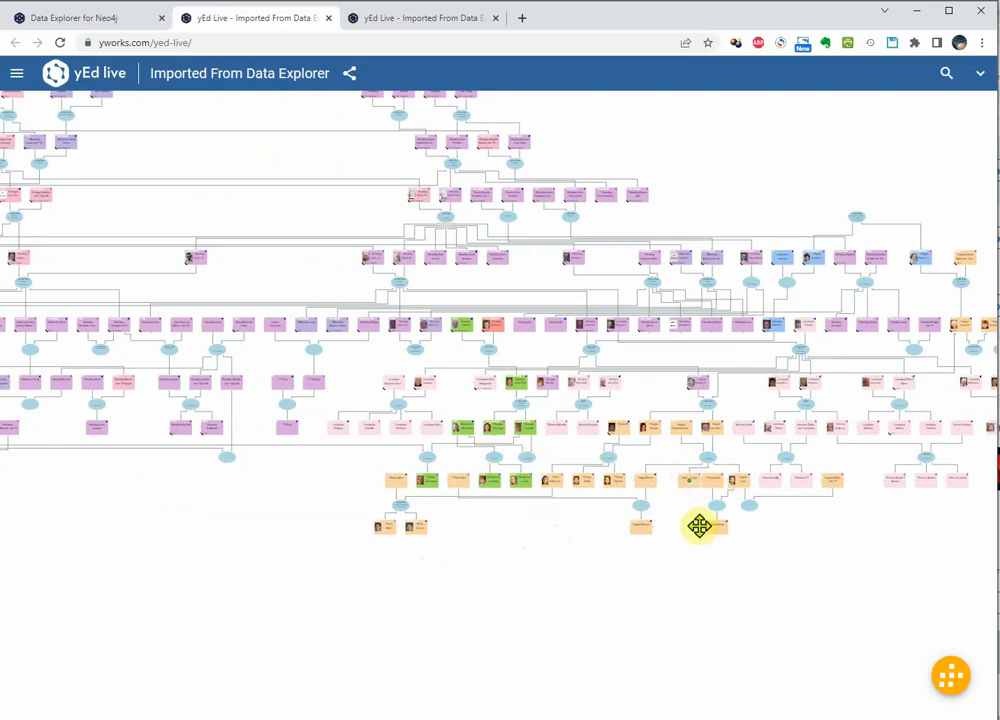
Move the orange person left of the green nodes, with the marriage node and two children, beside the other orange siblings
left_click(400, 486)
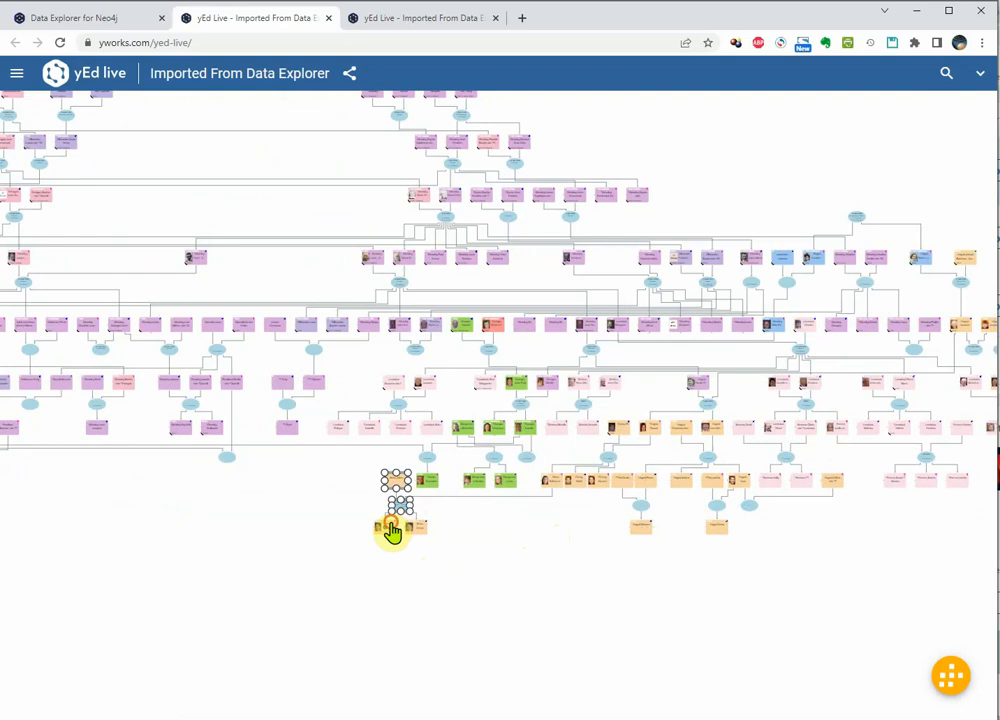
left_click(391, 529, "ctrl")
left_click(416, 531, "ctrl")
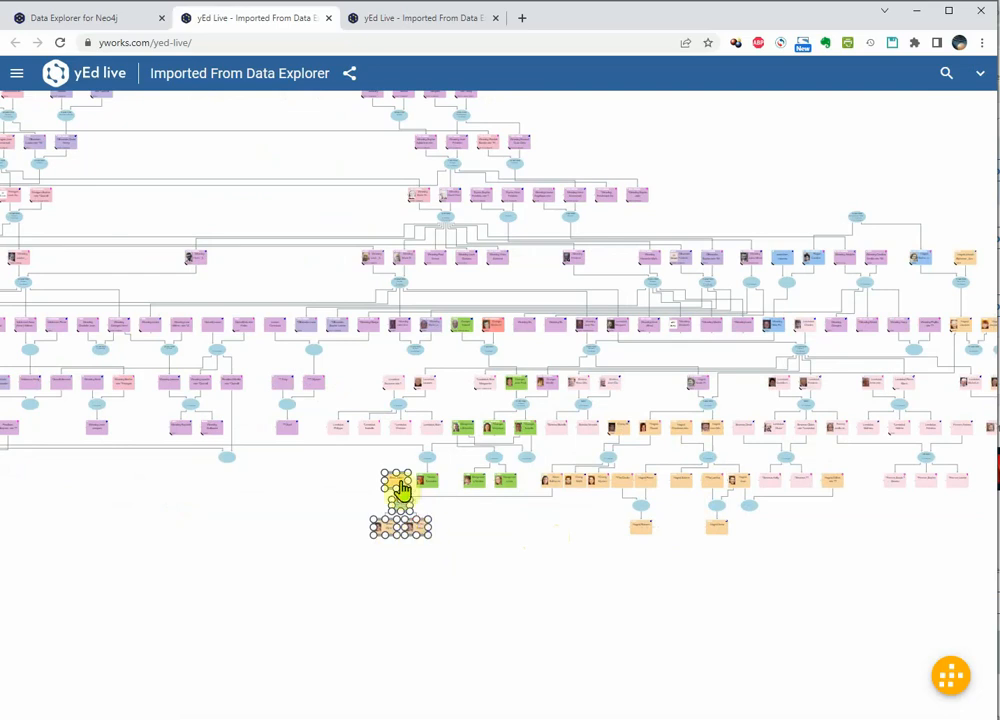
left_click_drag(397, 479, 507, 499)
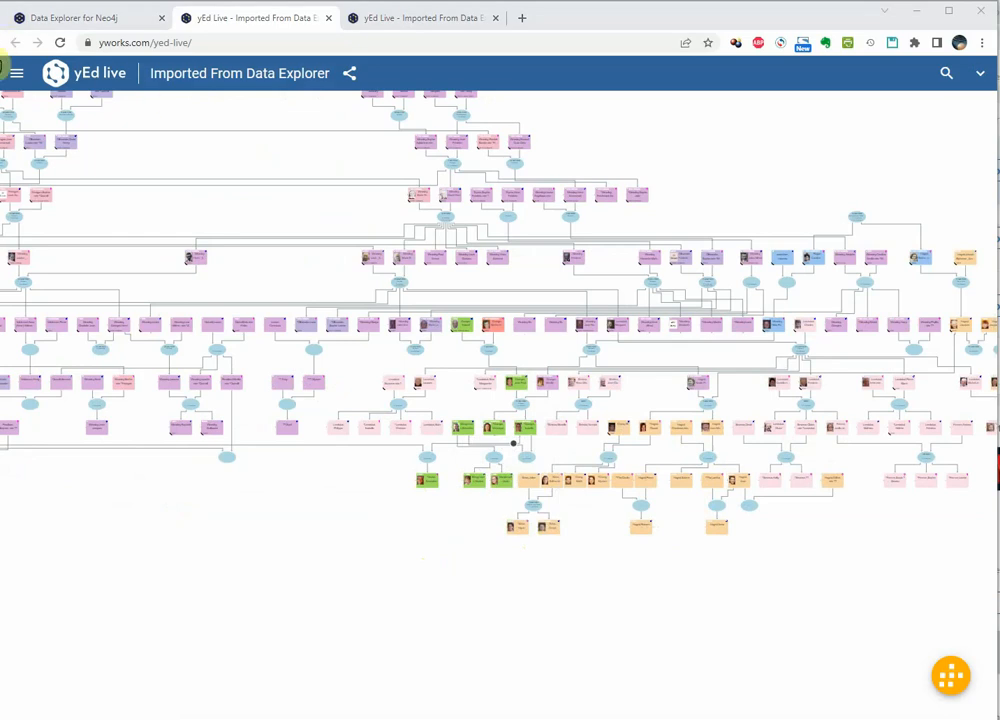
Review the diagram's export file formats and its save options, and return to the diagram without exporting
left_click(16, 73)
left_click(88, 289)
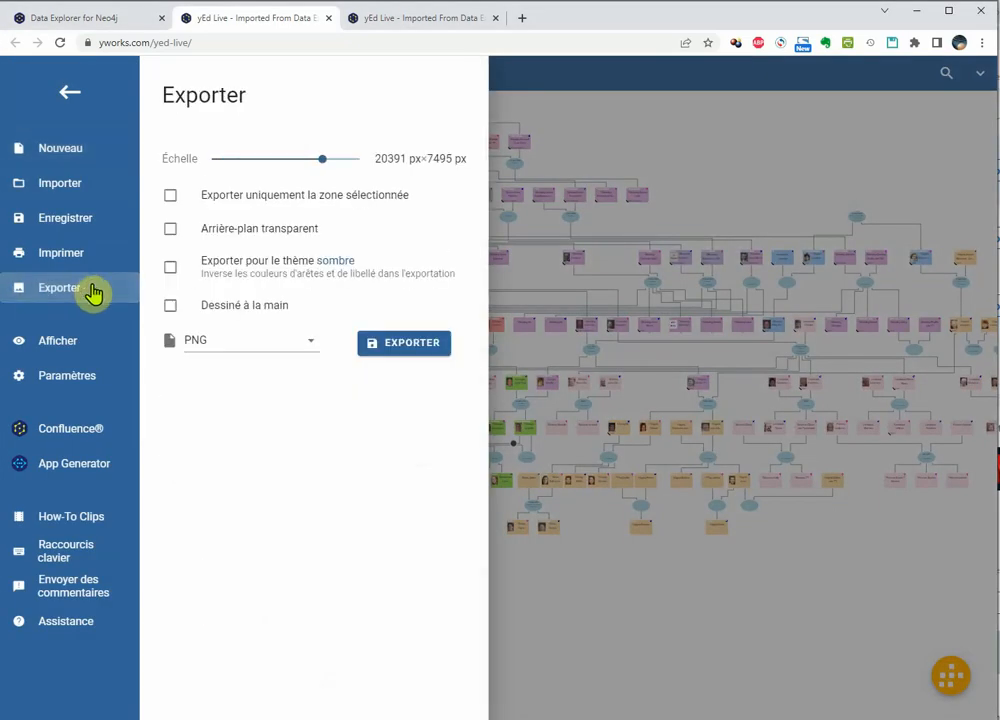
left_click(205, 336)
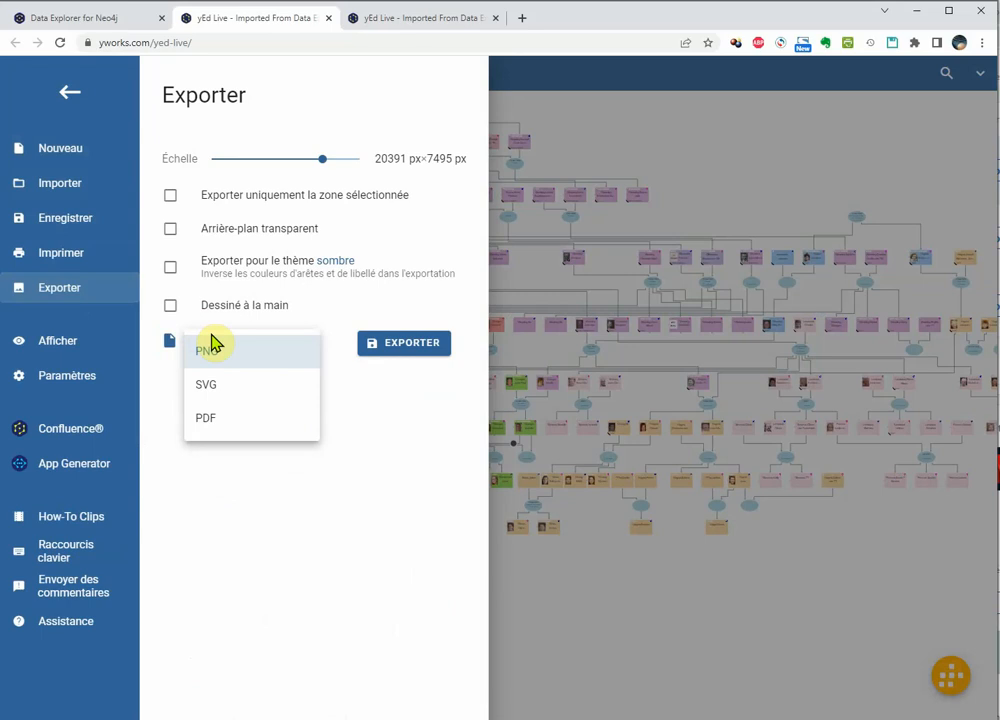
left_click(80, 218)
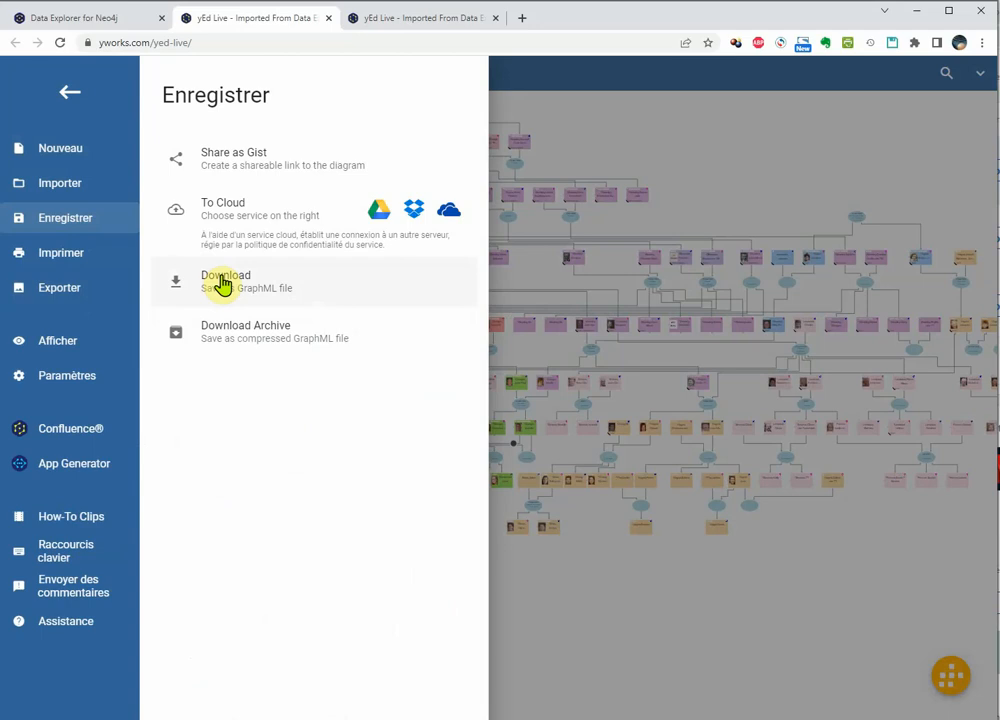
left_click(68, 92)
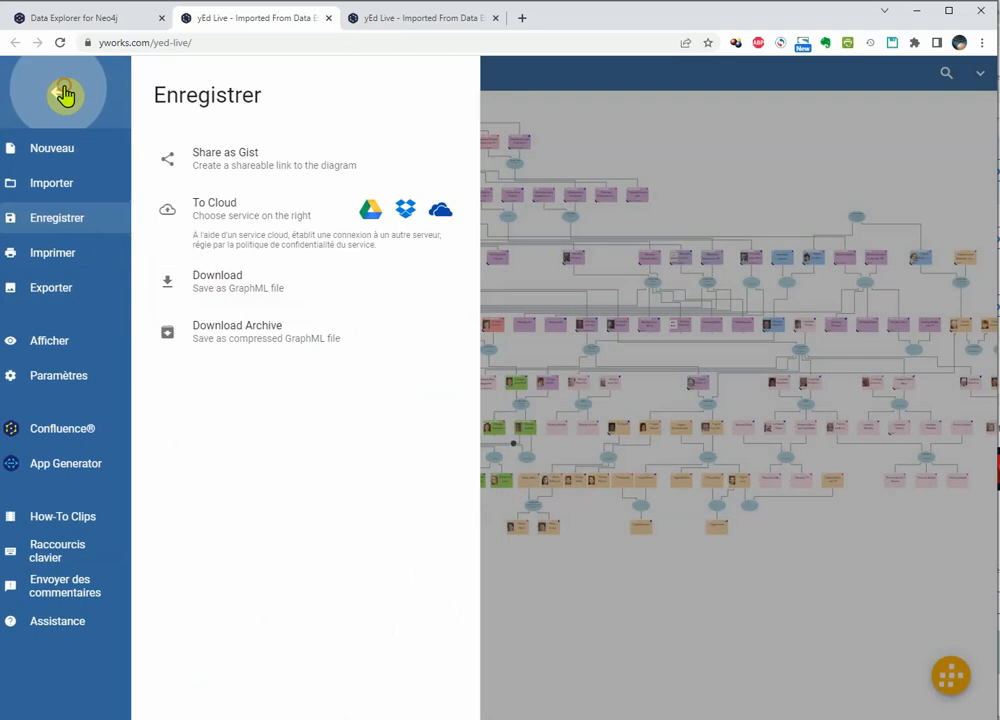
Examine the early 1800s Solbach couples and their marriage nodes up close in the tree
scroll(435, 138, "up", 5)
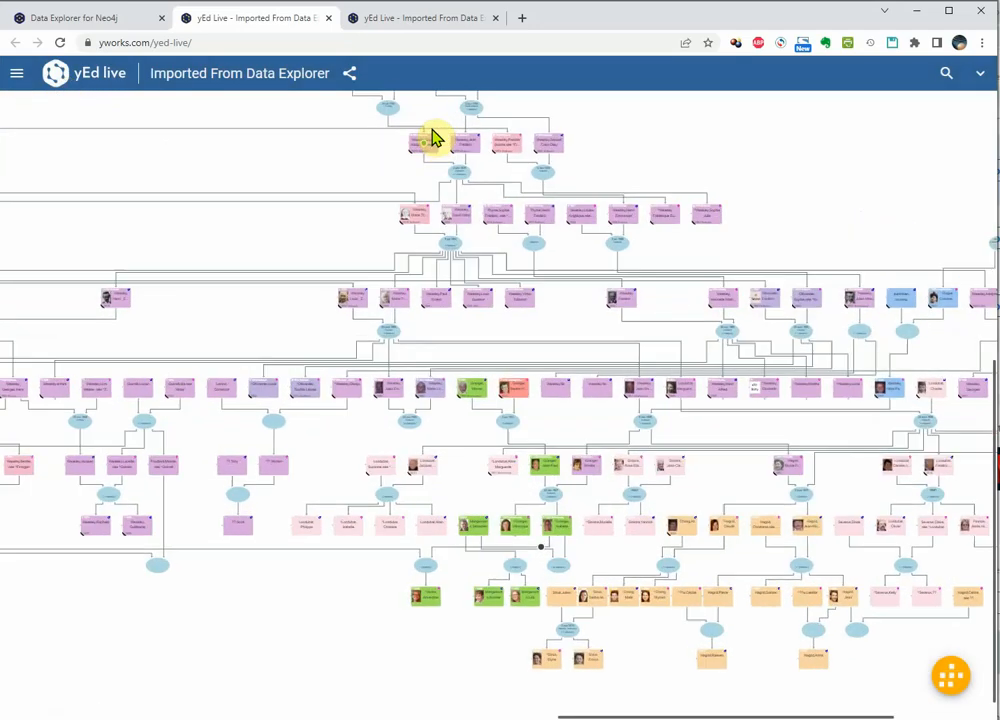
scroll(456, 138, "up", 2)
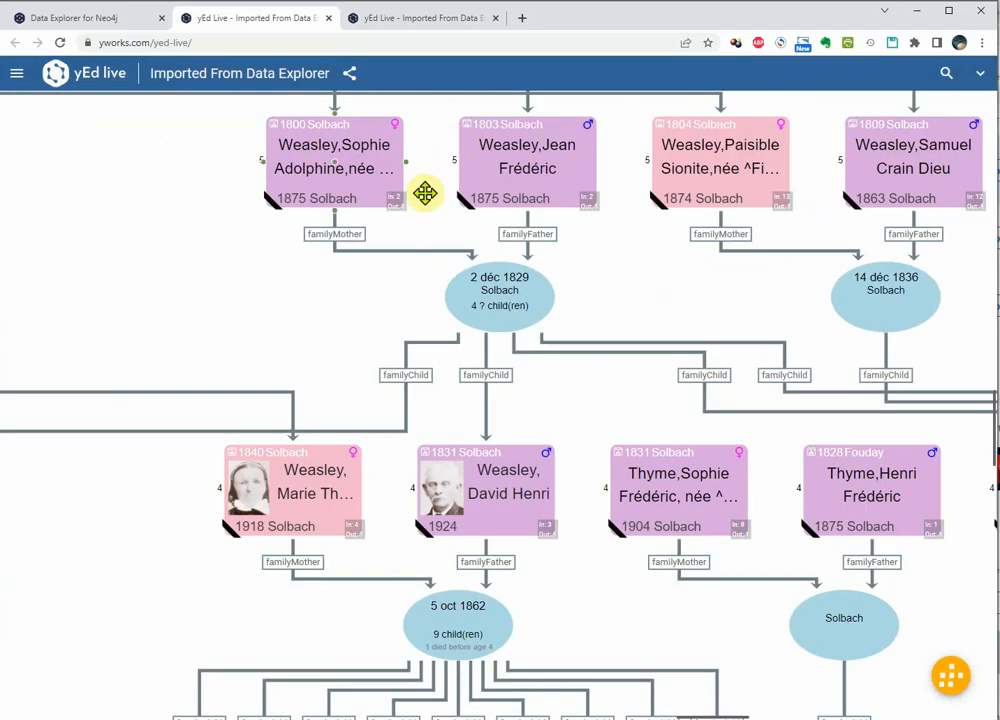